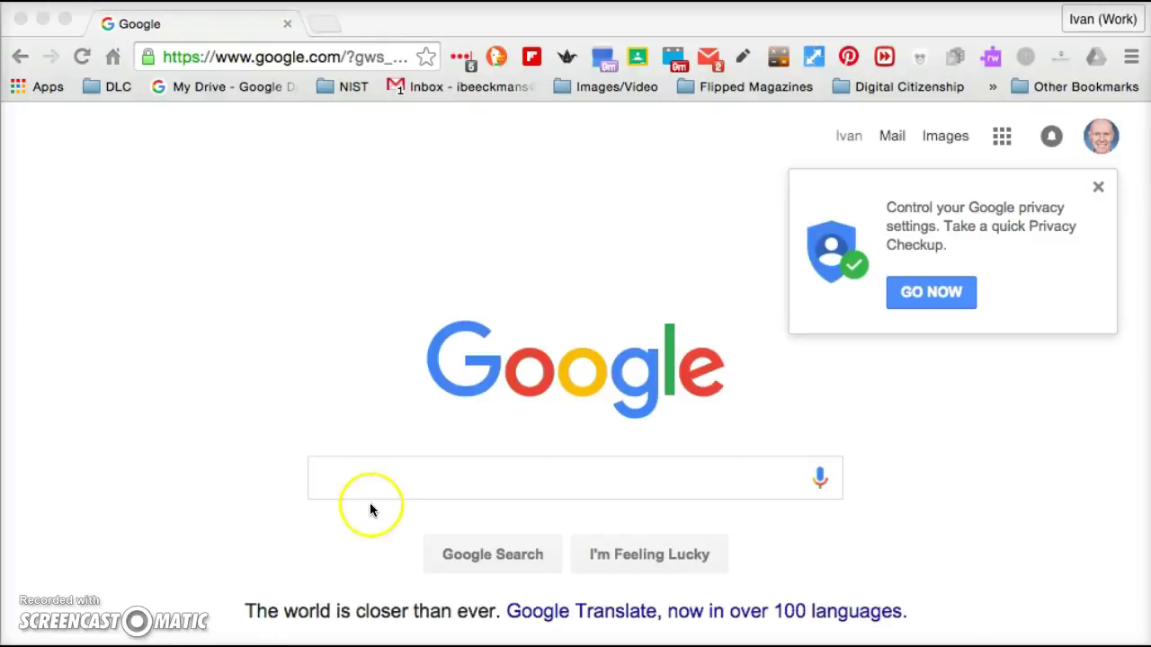
Dismiss the privacy reminder, search Google for 'maps' and open Google Maps.
click(353, 481)
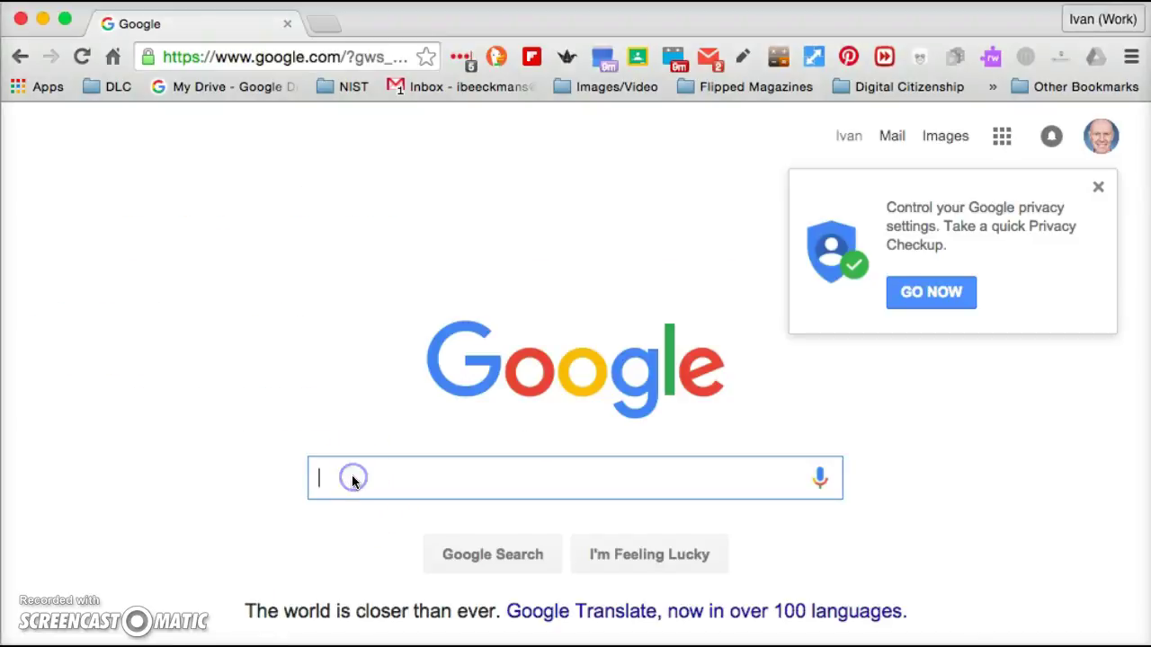
click(1097, 188)
click(1001, 135)
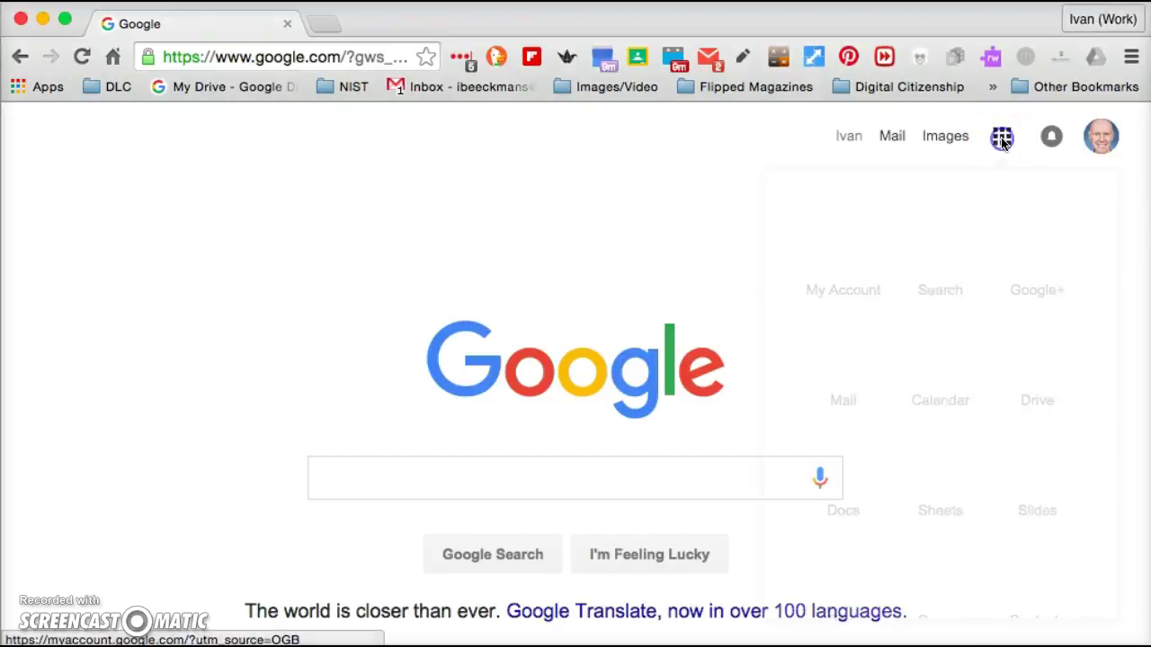
scroll(995, 258, down, 3)
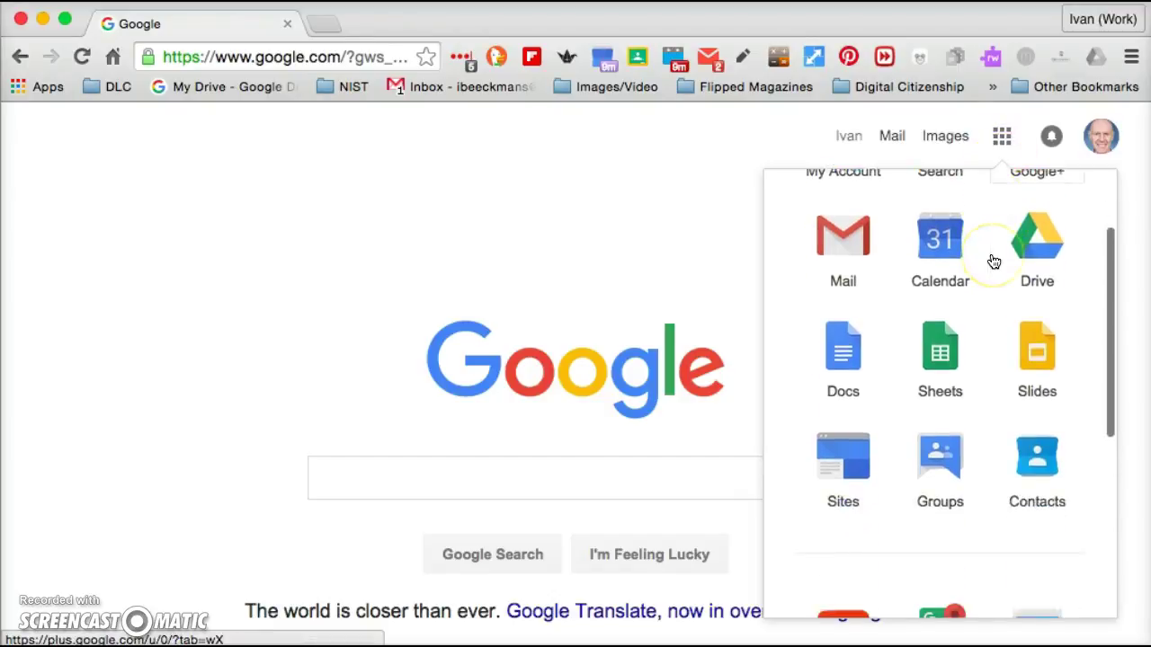
click(509, 490)
text(map)
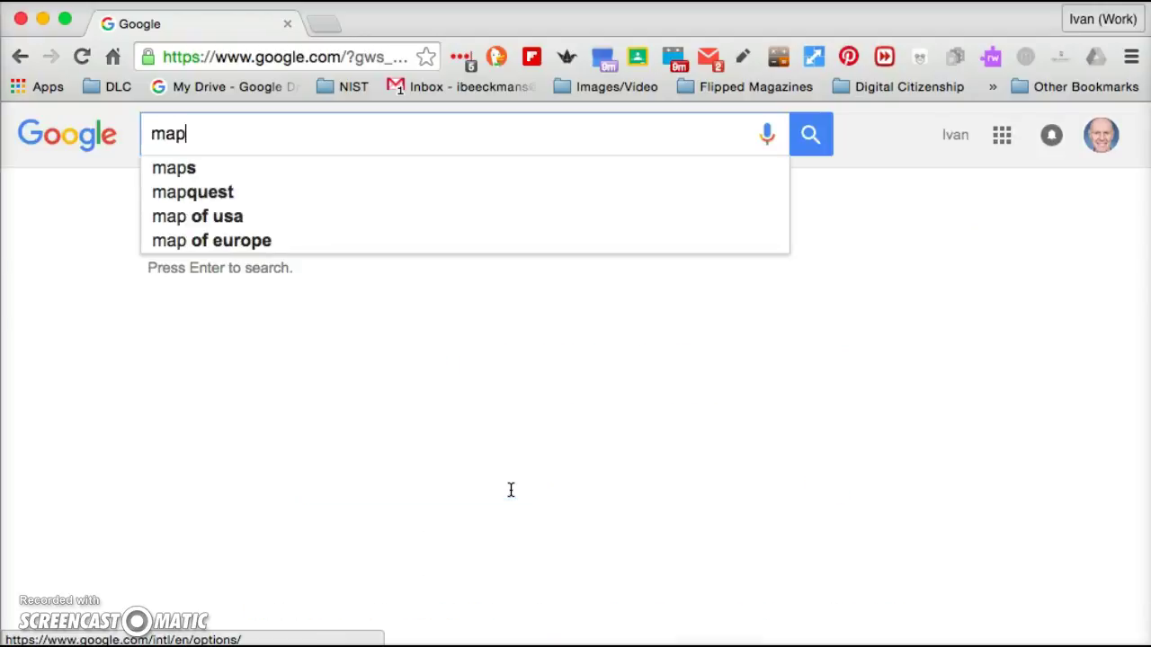
text(s)
click(510, 490)
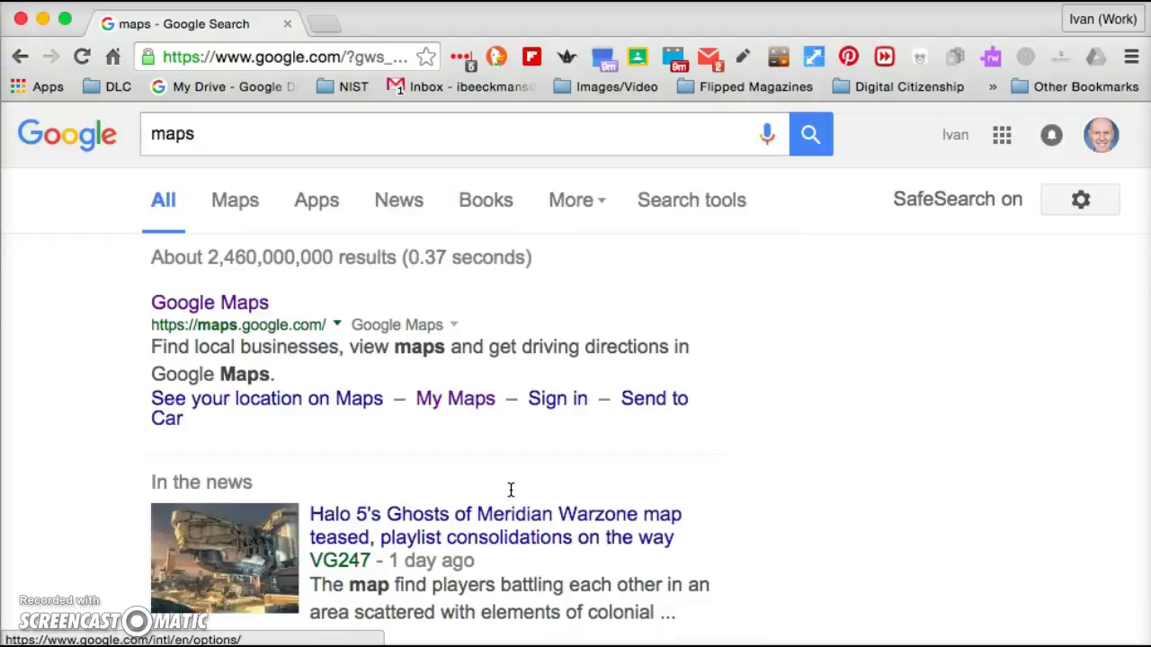
click(231, 312)
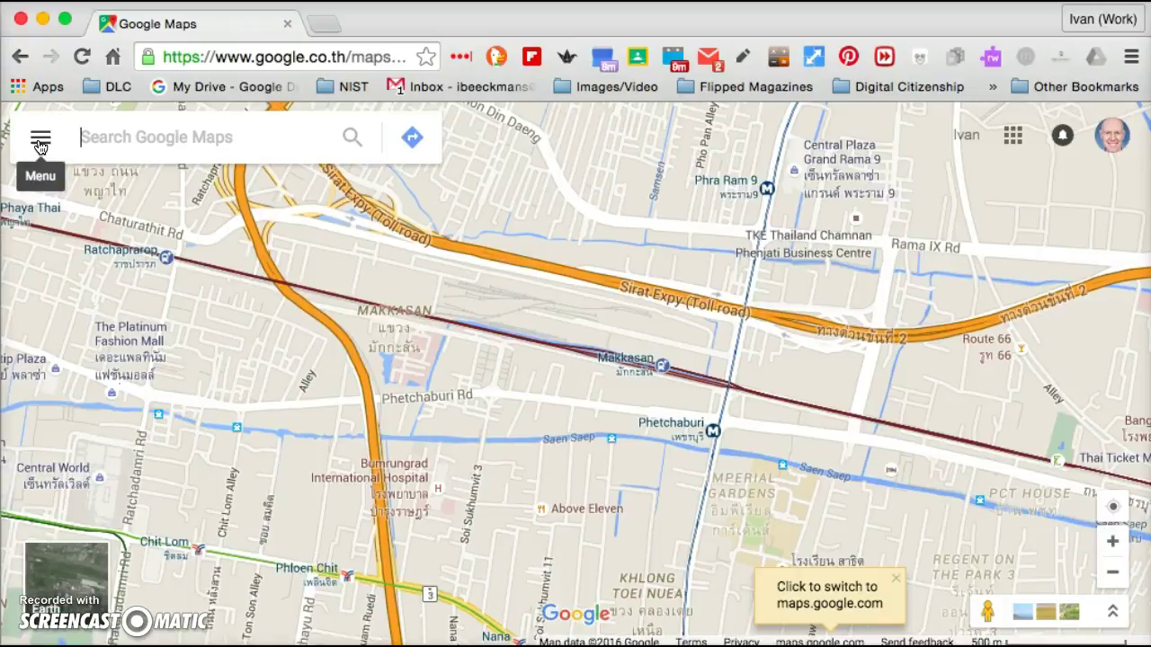
From the Google Maps menu, go to My Maps and create a new map.
click(40, 144)
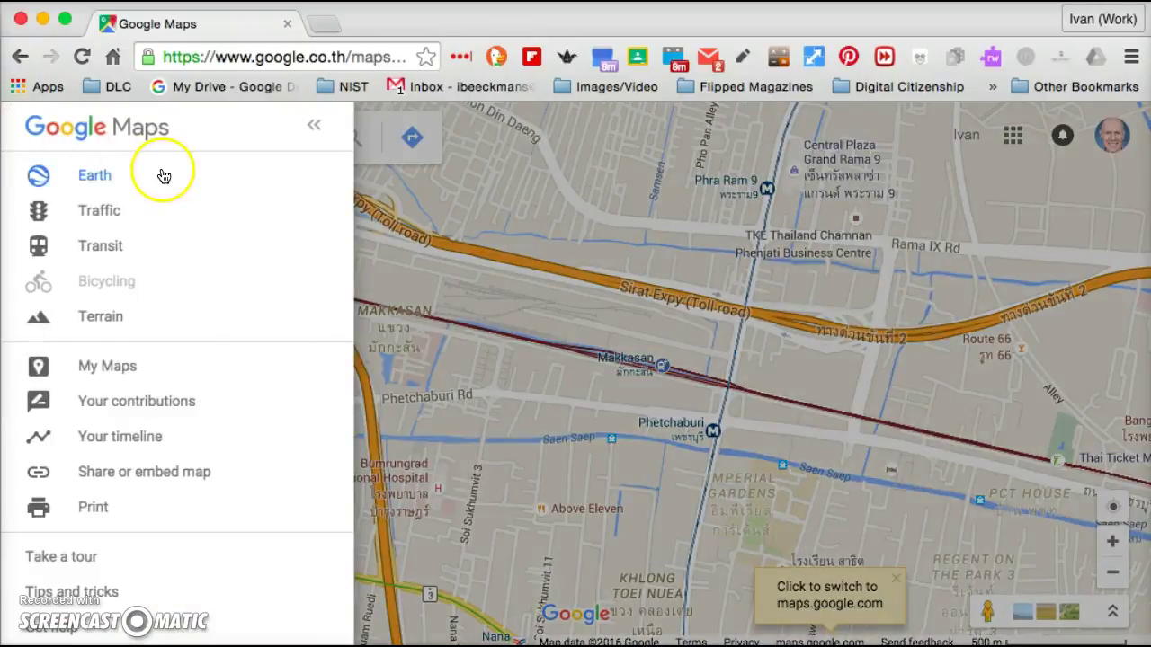
click(114, 381)
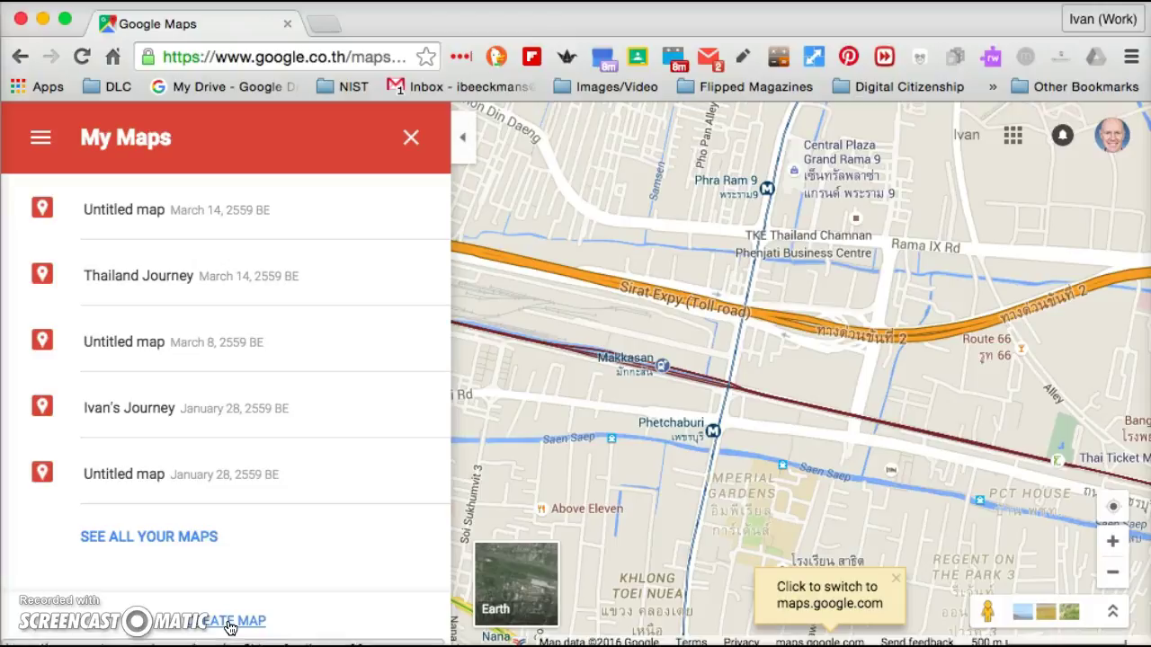
click(229, 624)
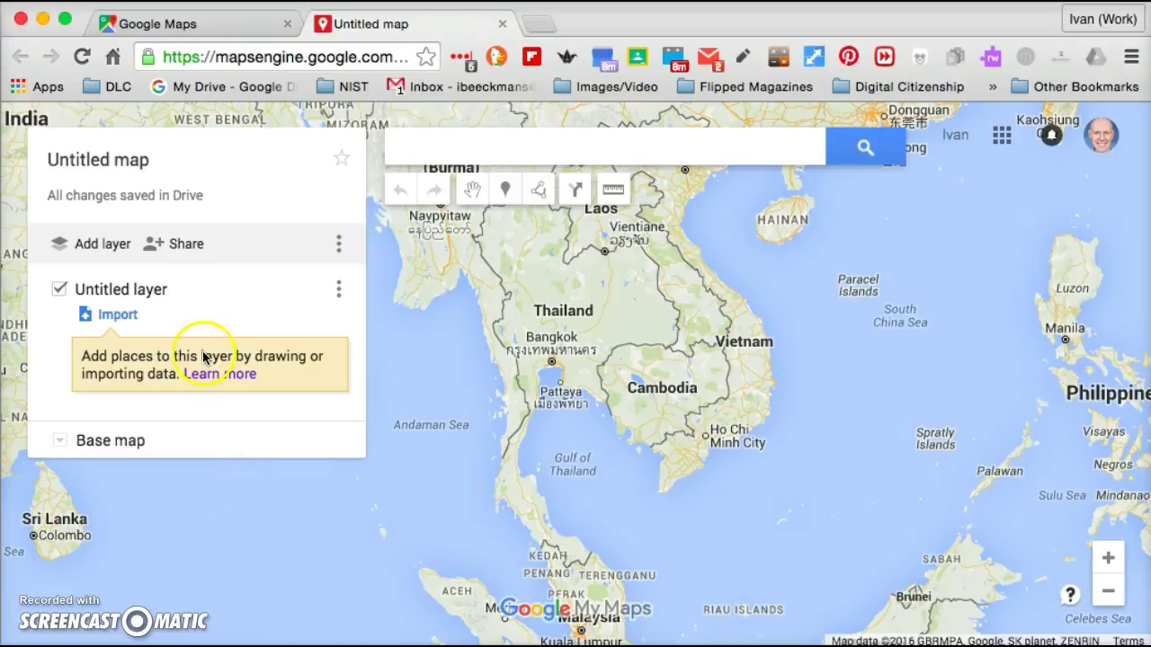
Set the map title to 'Tour of Bangkok from my home' and save it.
click(129, 159)
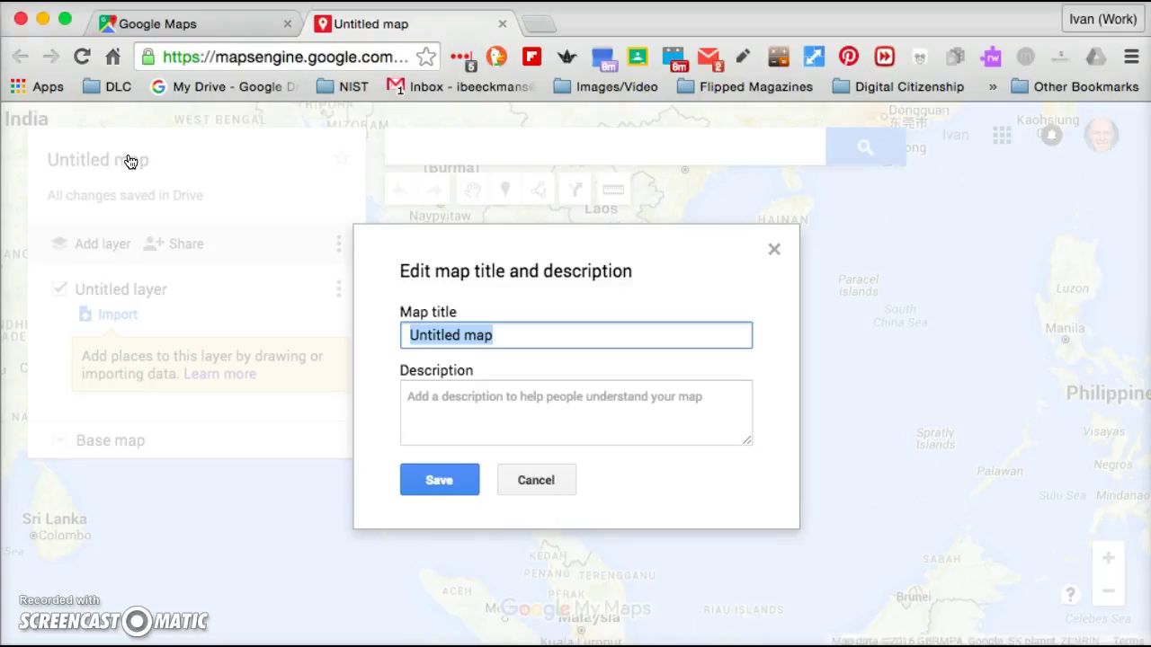
text(Tour of )
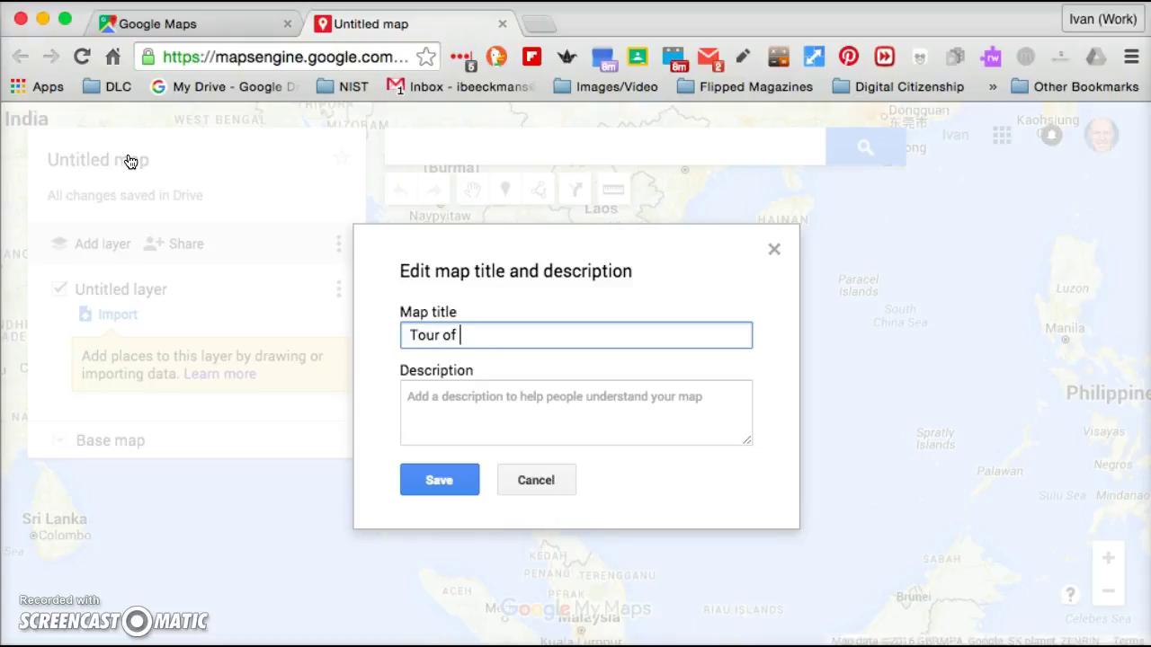
text(Bangkok from)
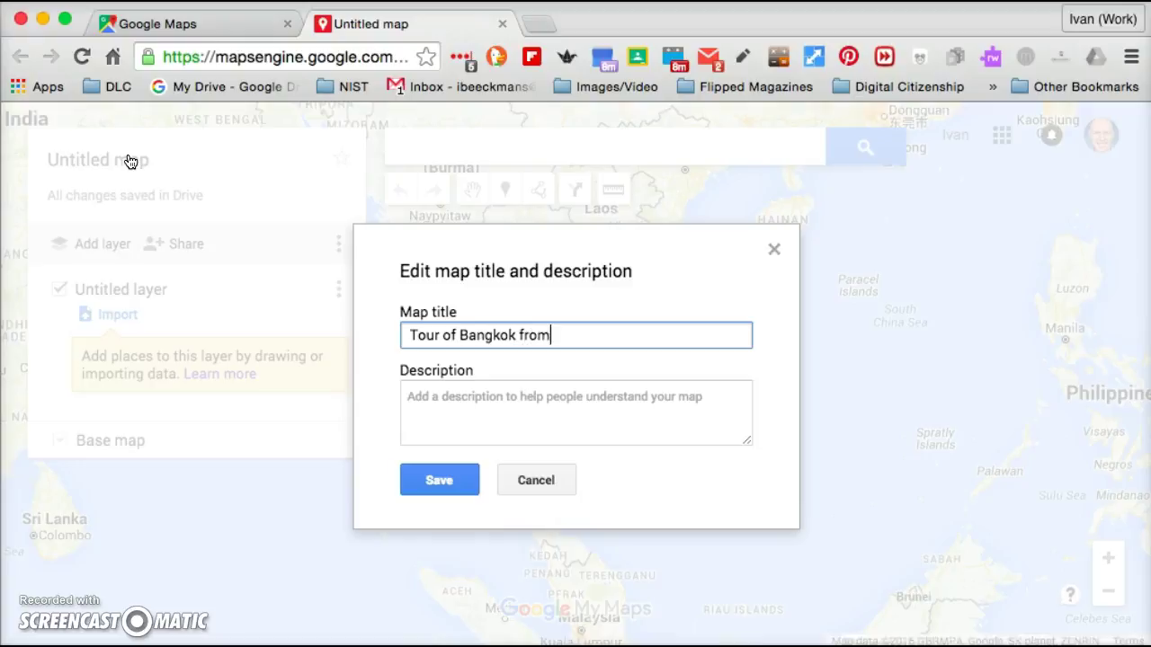
text( my home)
click(442, 420)
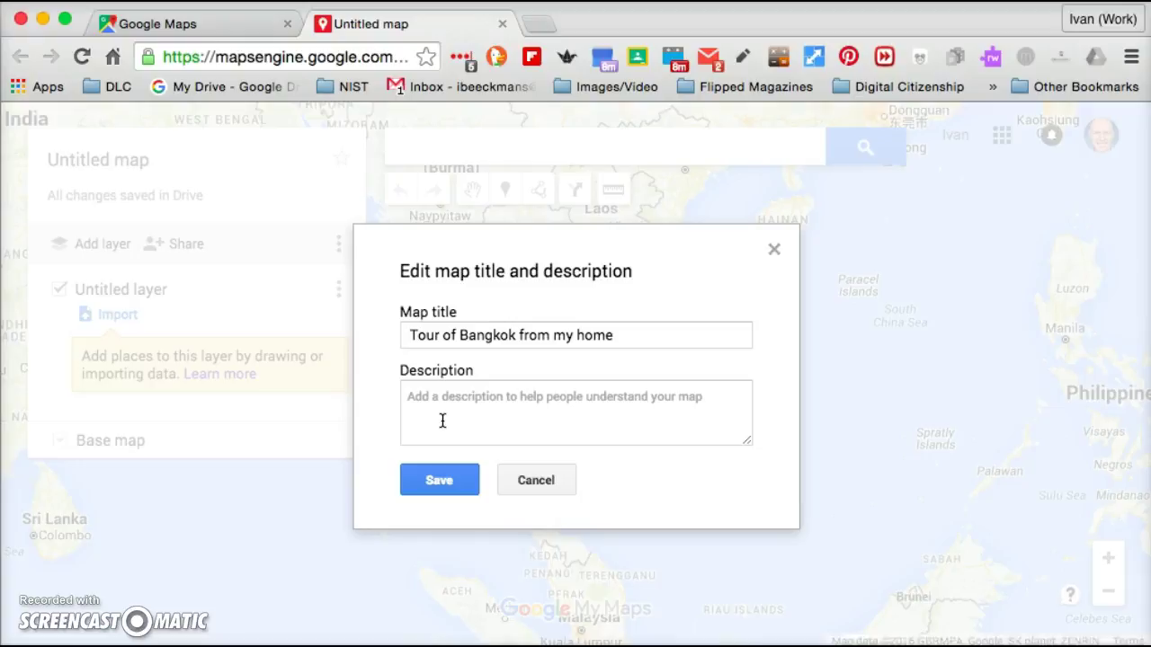
click(442, 481)
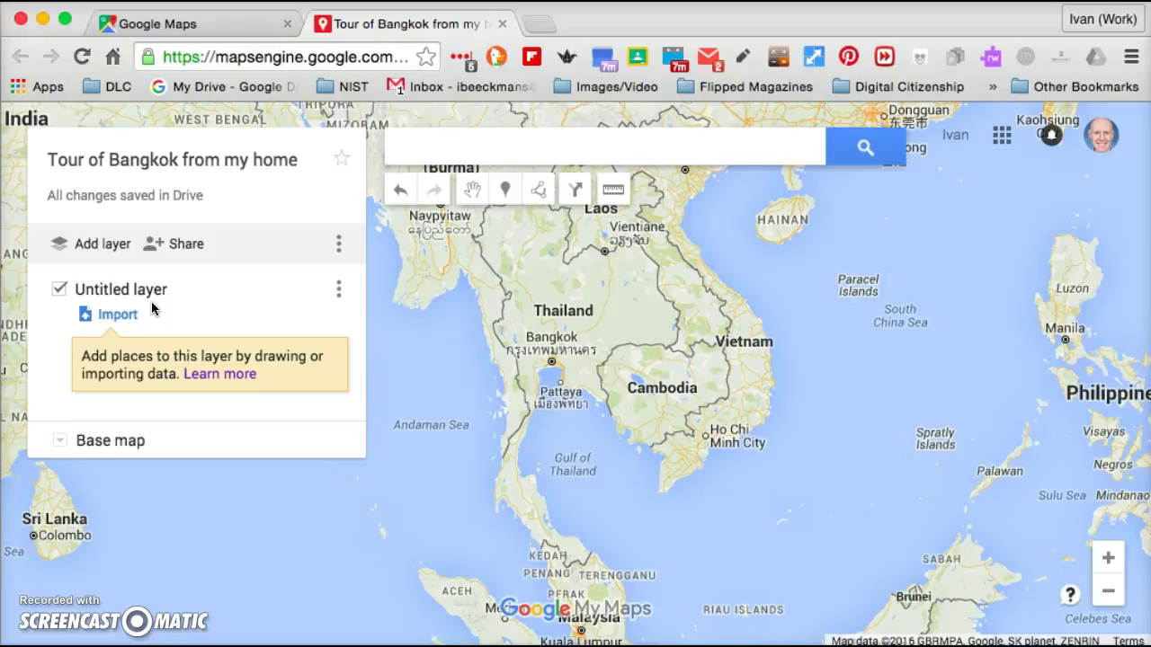
Rename 'Untitled layer' to 'Travel around Bangkok' and save the name.
click(144, 297)
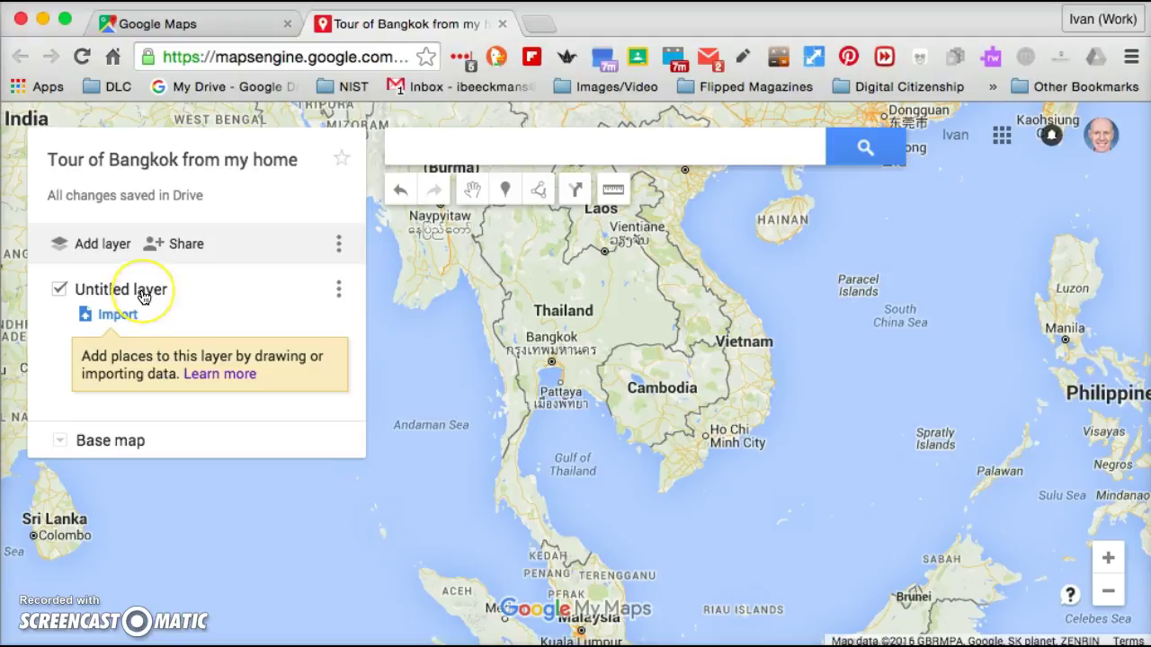
click(144, 297)
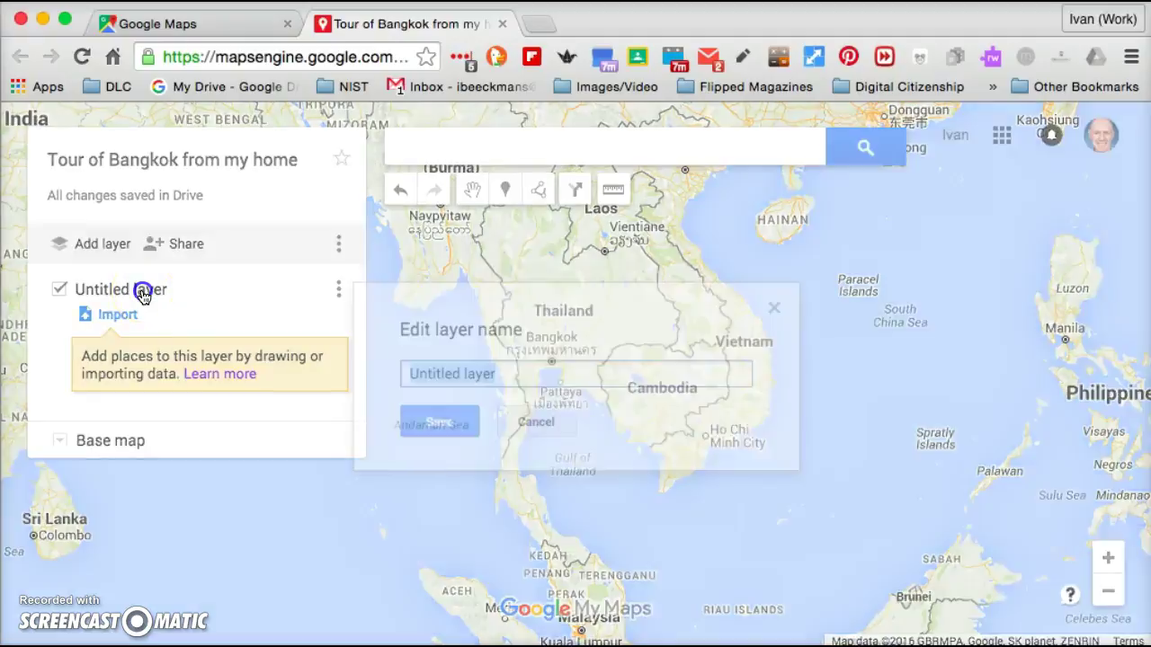
text(Travel and)
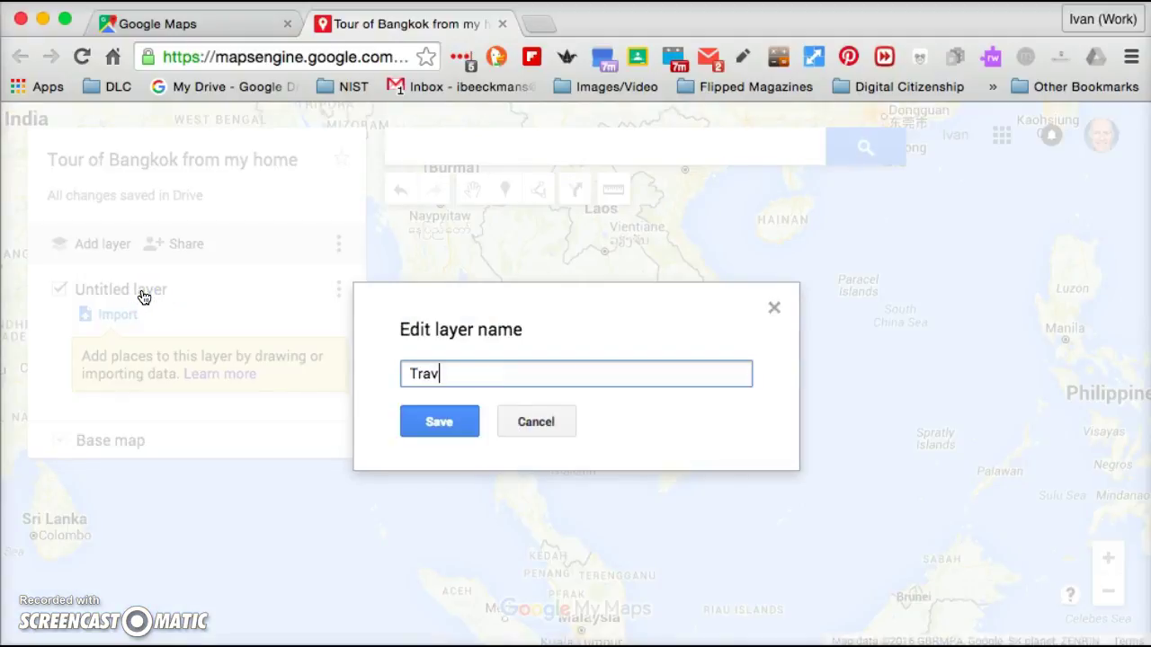
key(BackSpace)
key(BackSpace)
text(round Bangkok)
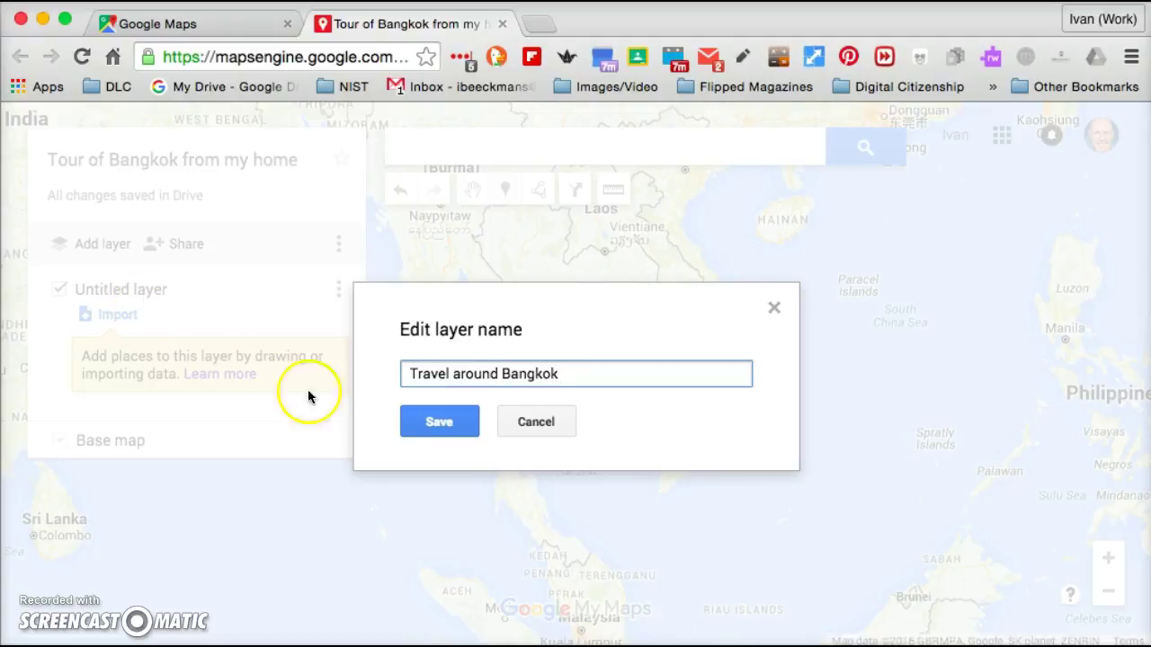
click(426, 423)
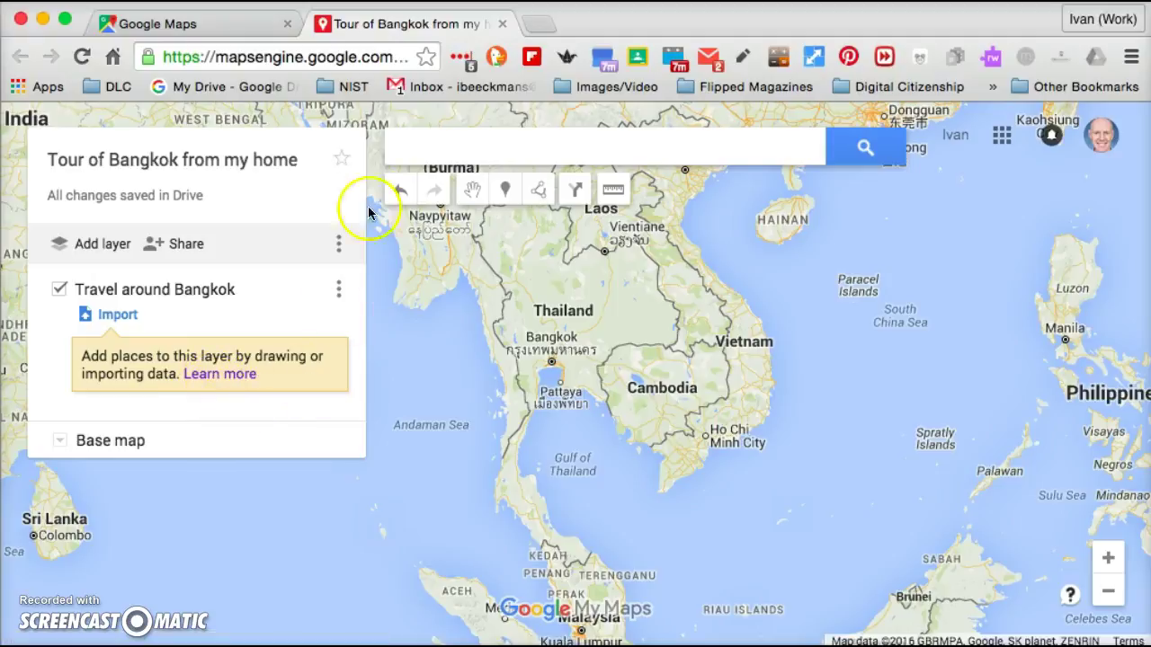
Search the map for 'Sethiwan' and add Sethiwan Residence to the layer.
click(429, 154)
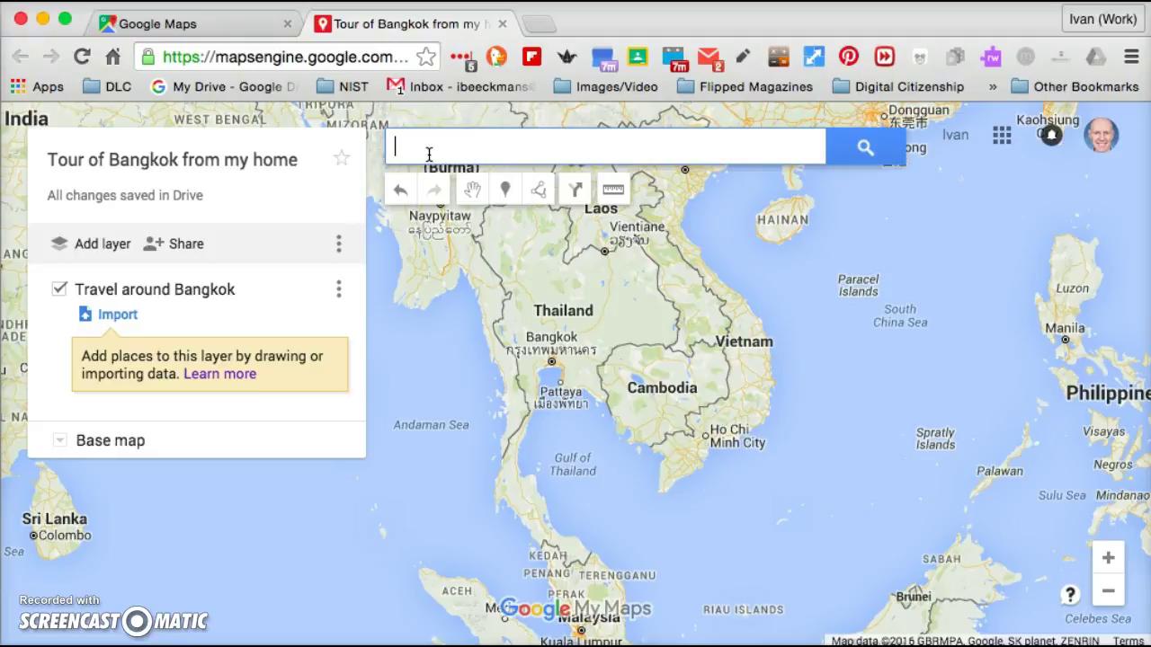
text(Sethiwa)
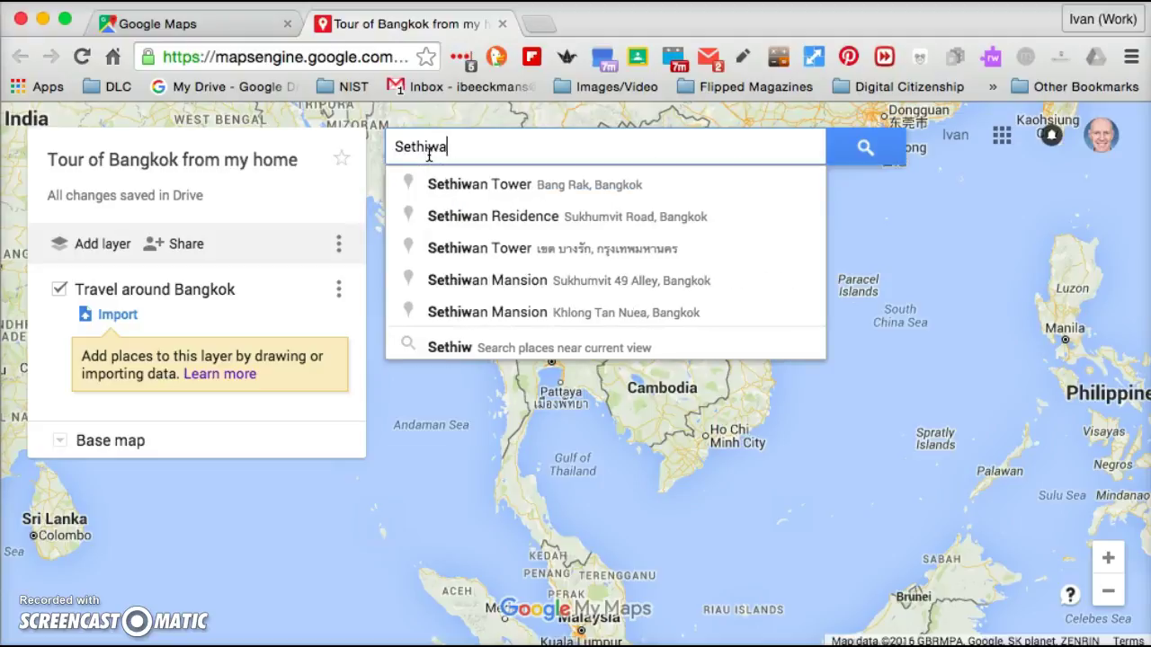
text(n)
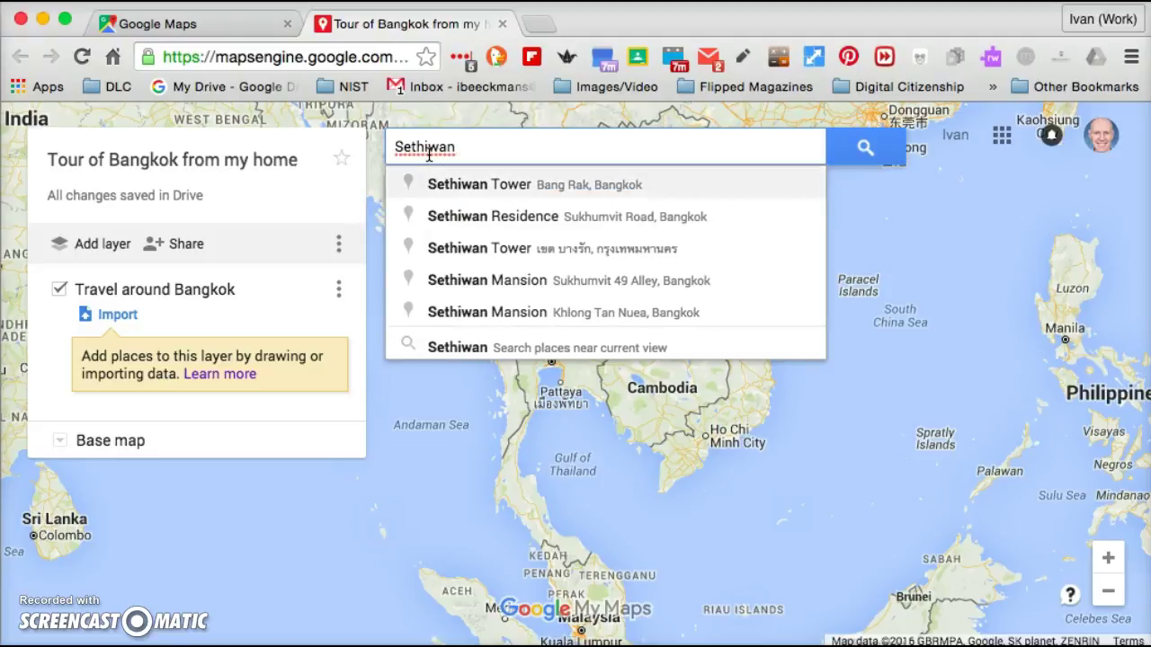
key(Return)
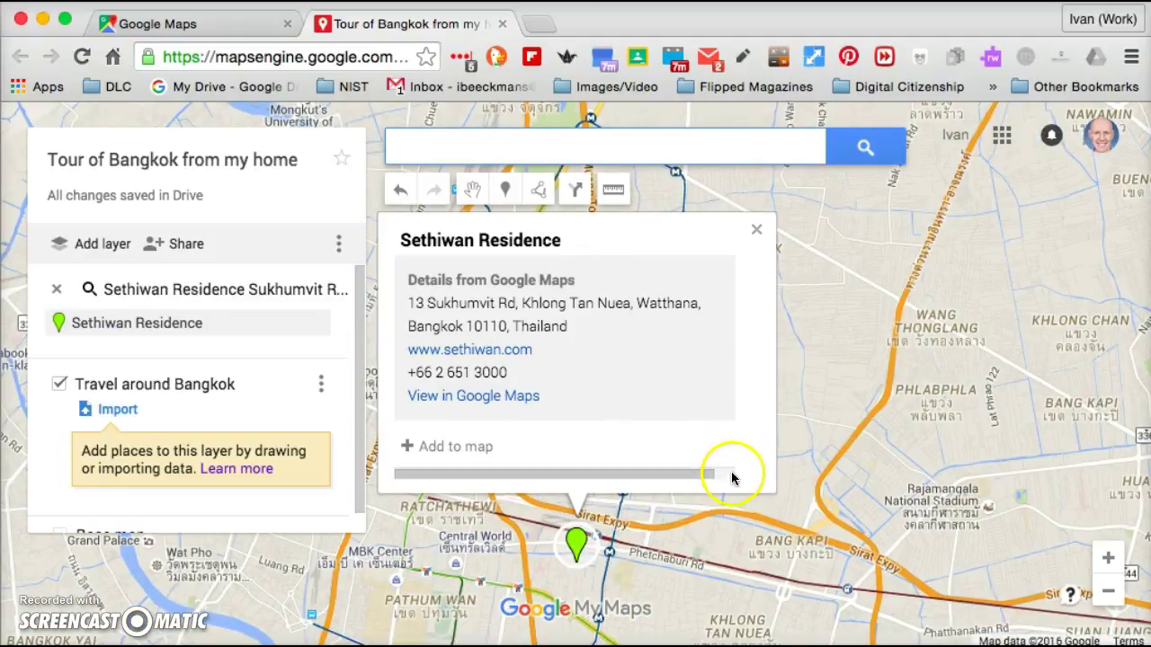
click(481, 447)
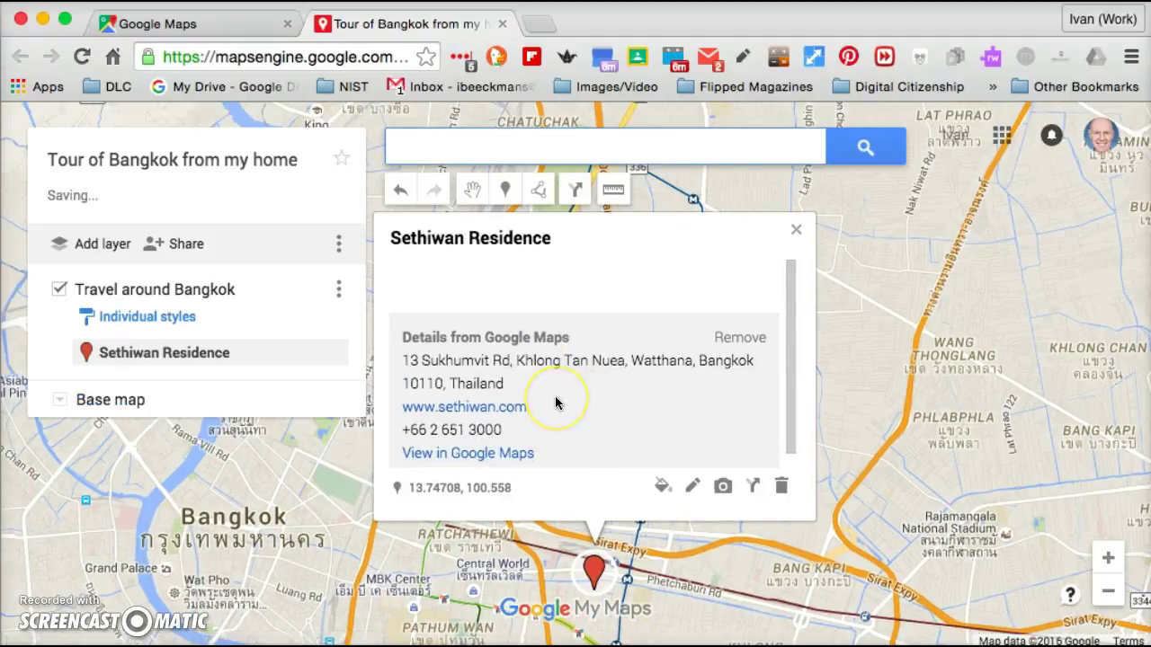
click(560, 441)
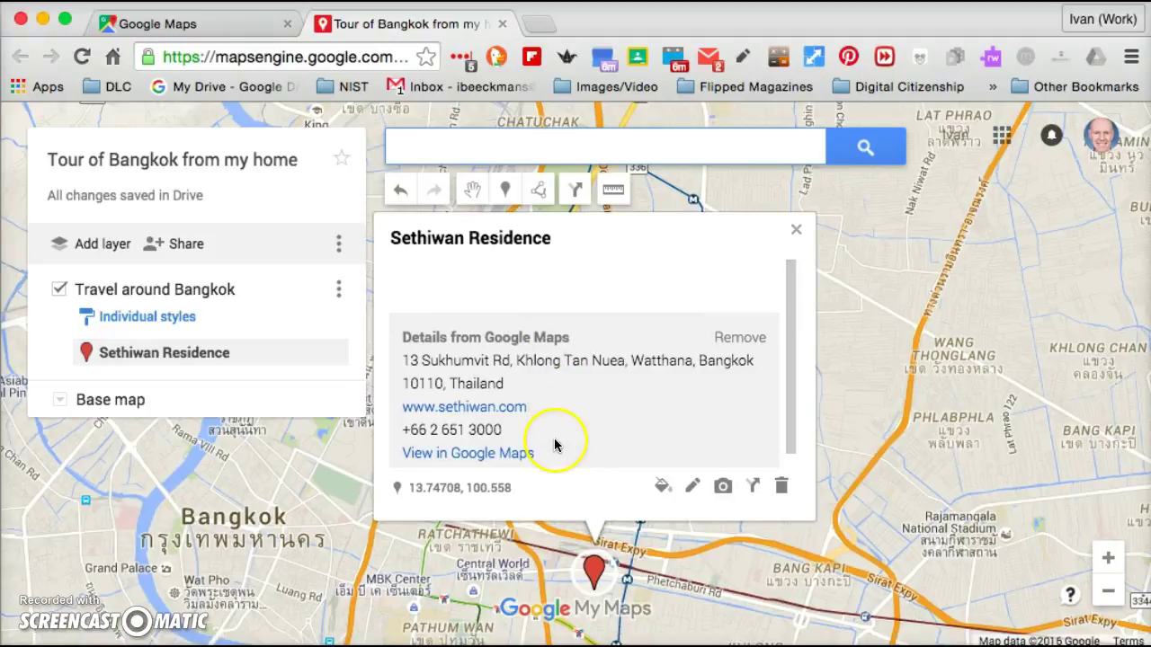
Image-search 'Sethiwan' and attach the tall apartment building photo to the placemark.
click(724, 491)
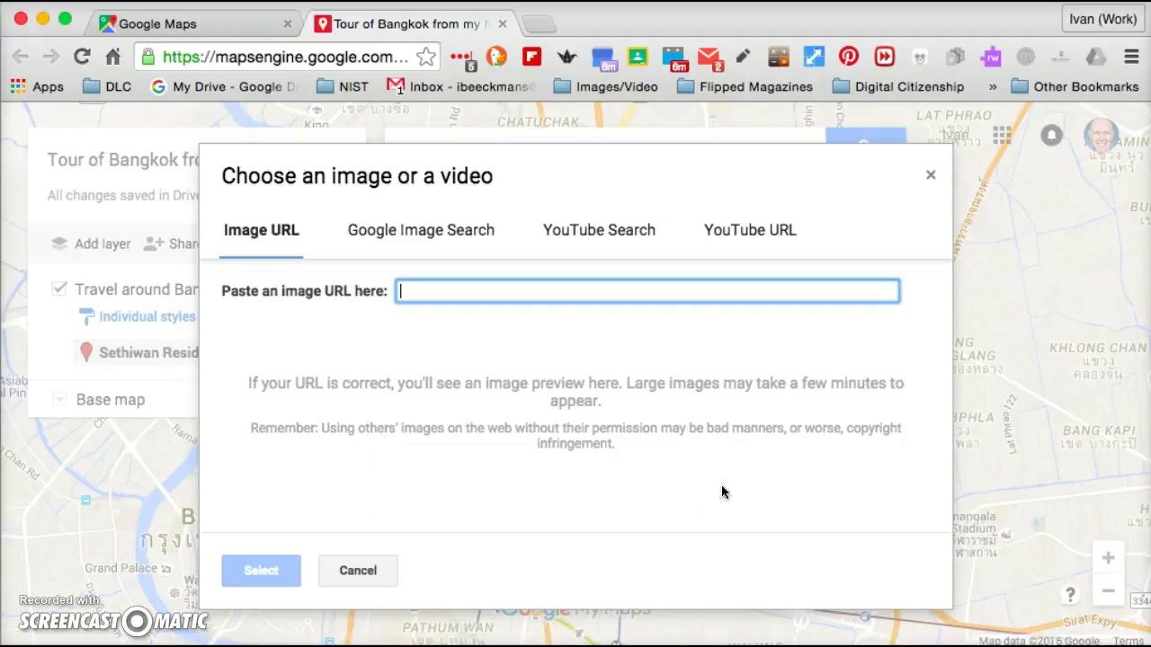
click(604, 382)
click(488, 230)
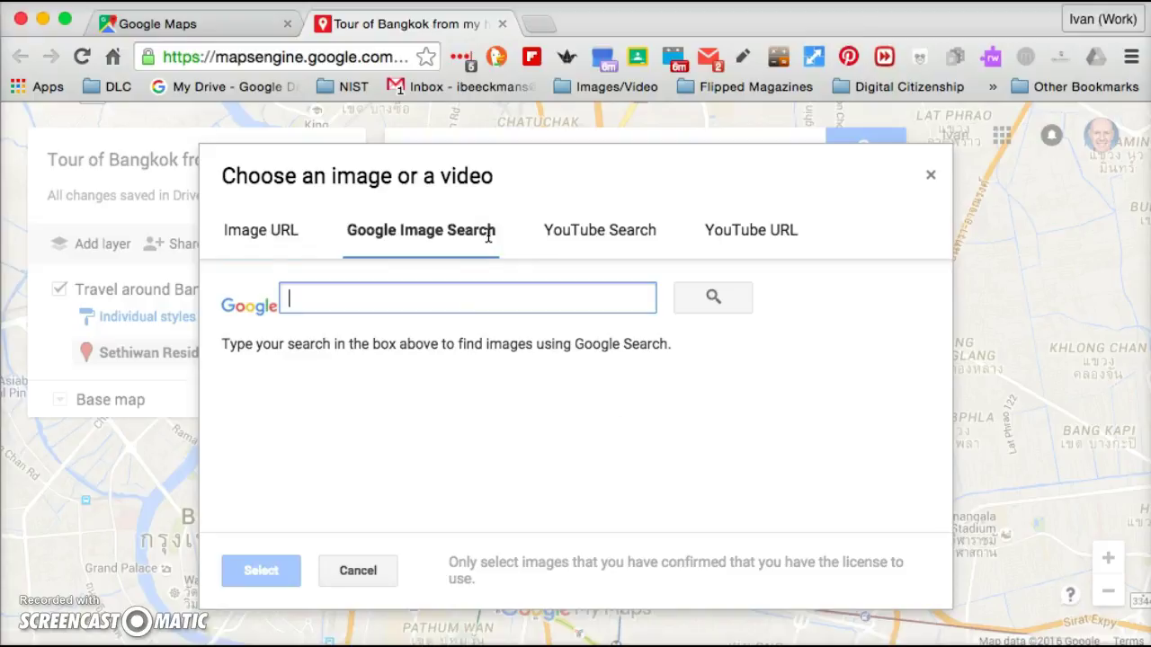
text(Sethi)
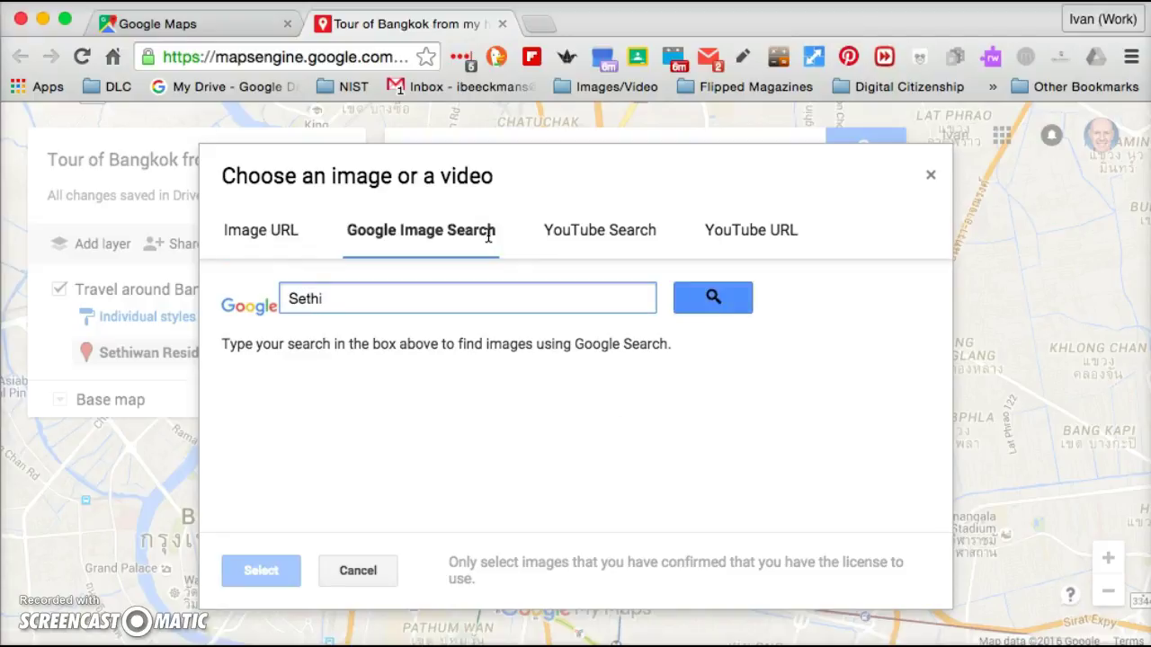
text(wan residence)
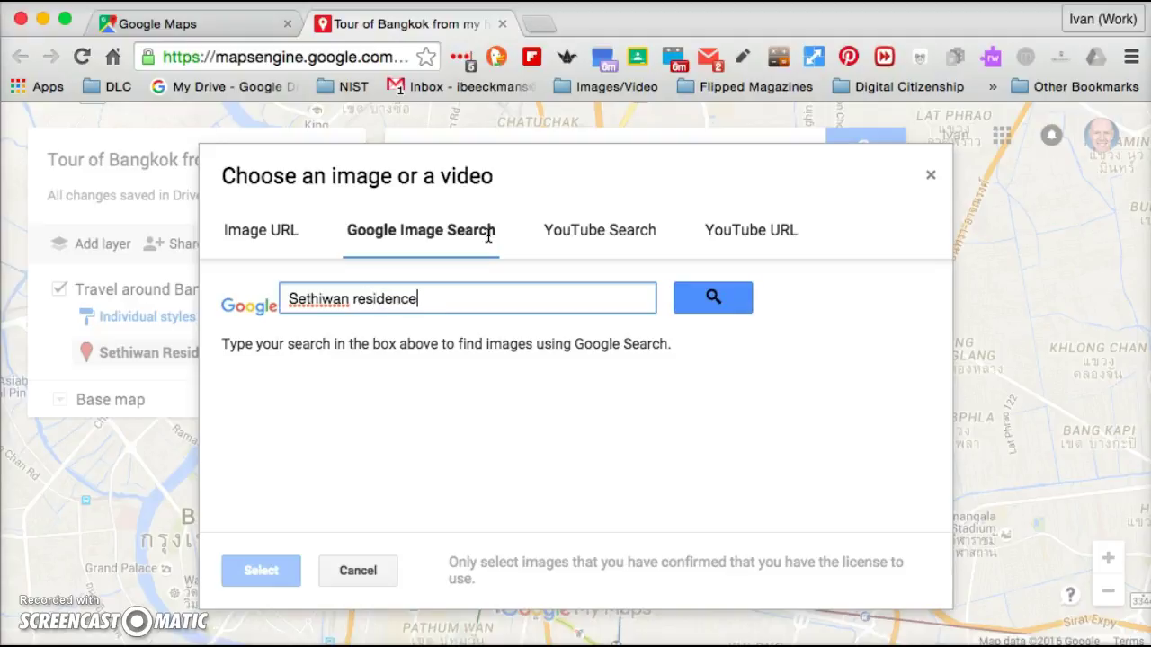
key(Return)
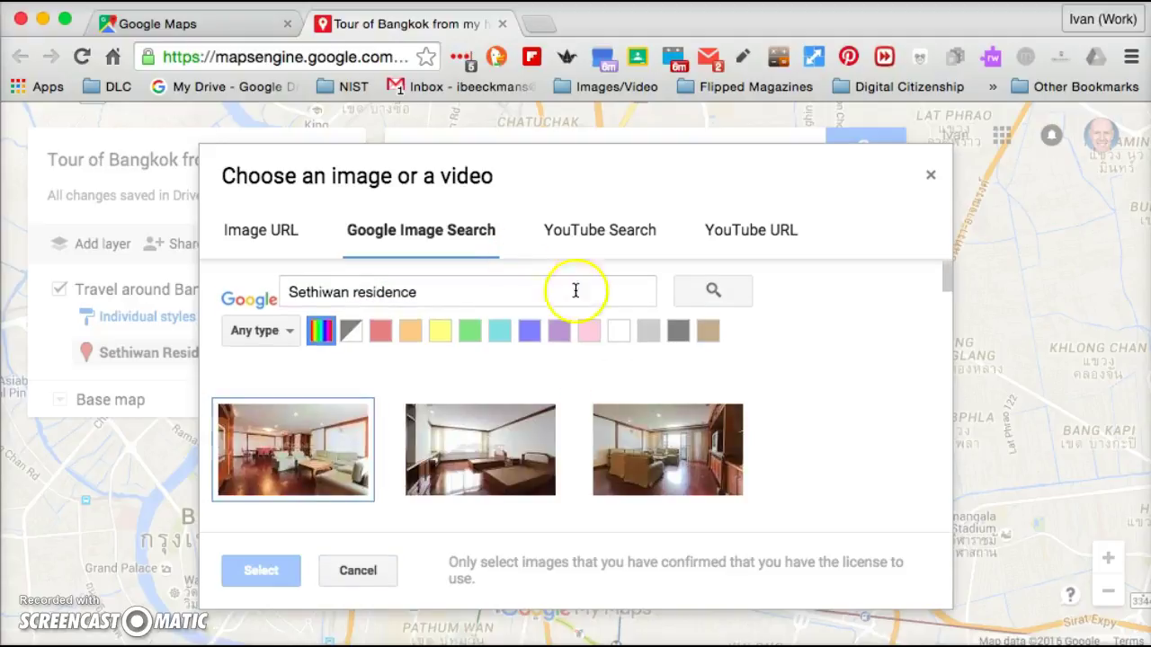
scroll(832, 389, down, 5)
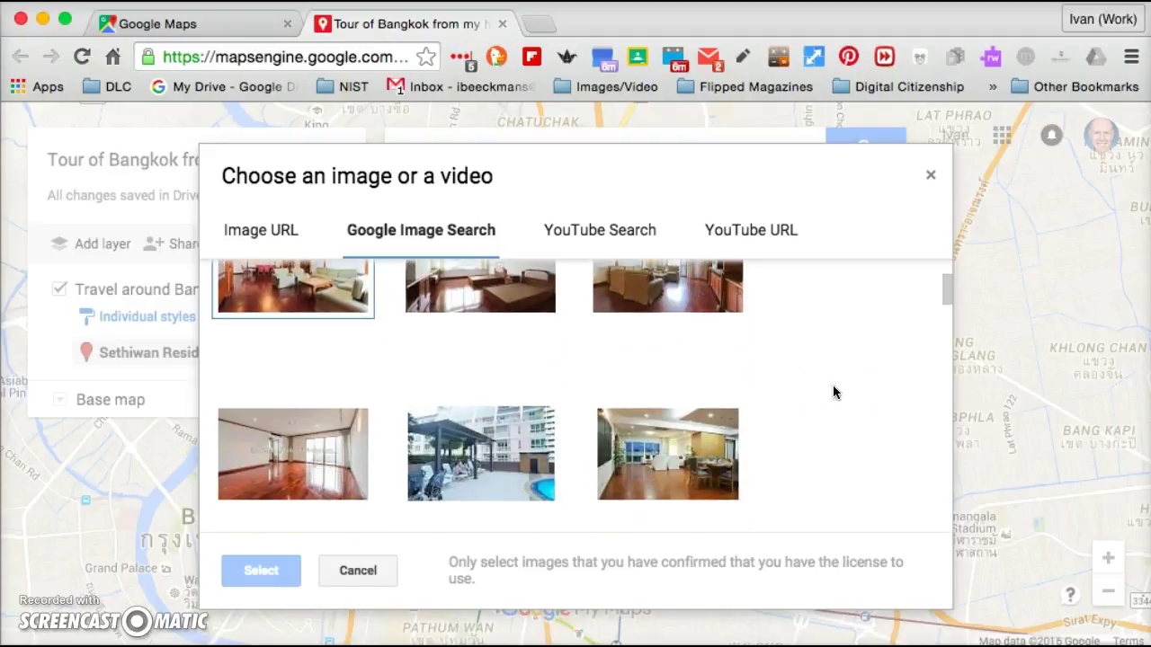
scroll(833, 388, down, 5)
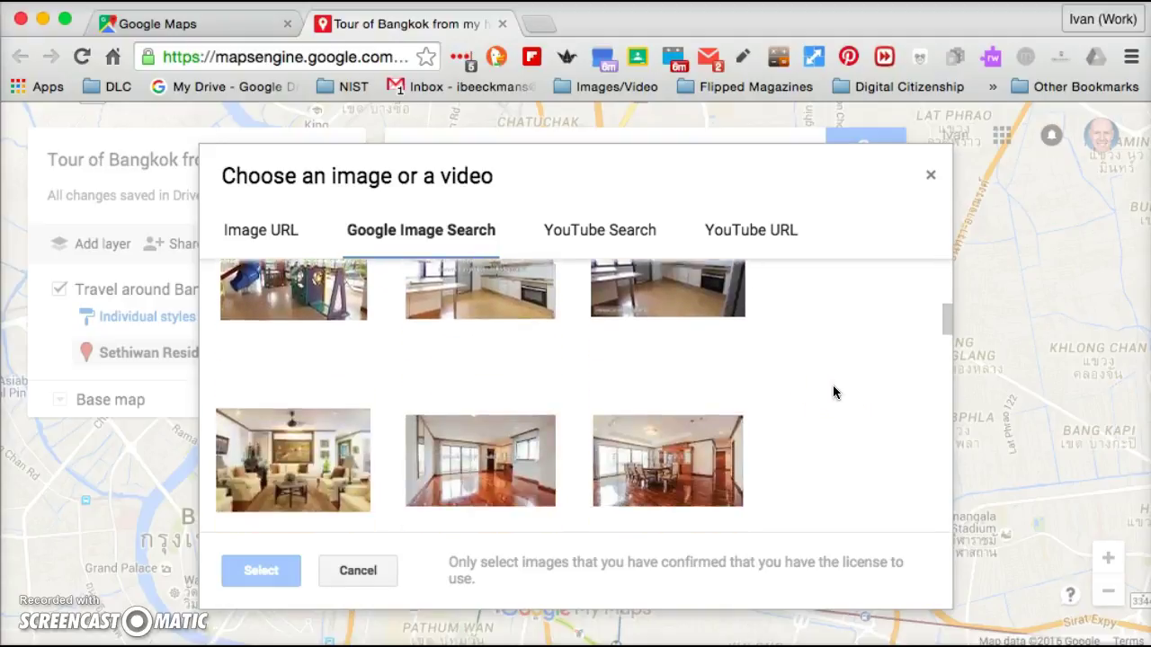
scroll(832, 385, down, 5)
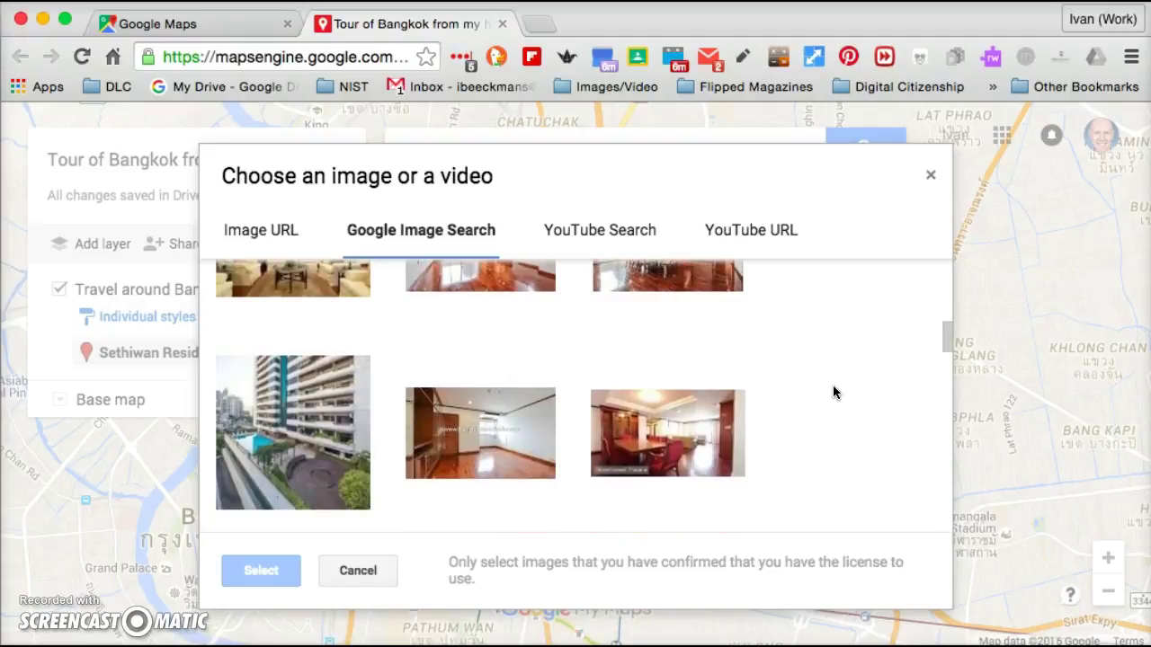
click(342, 385)
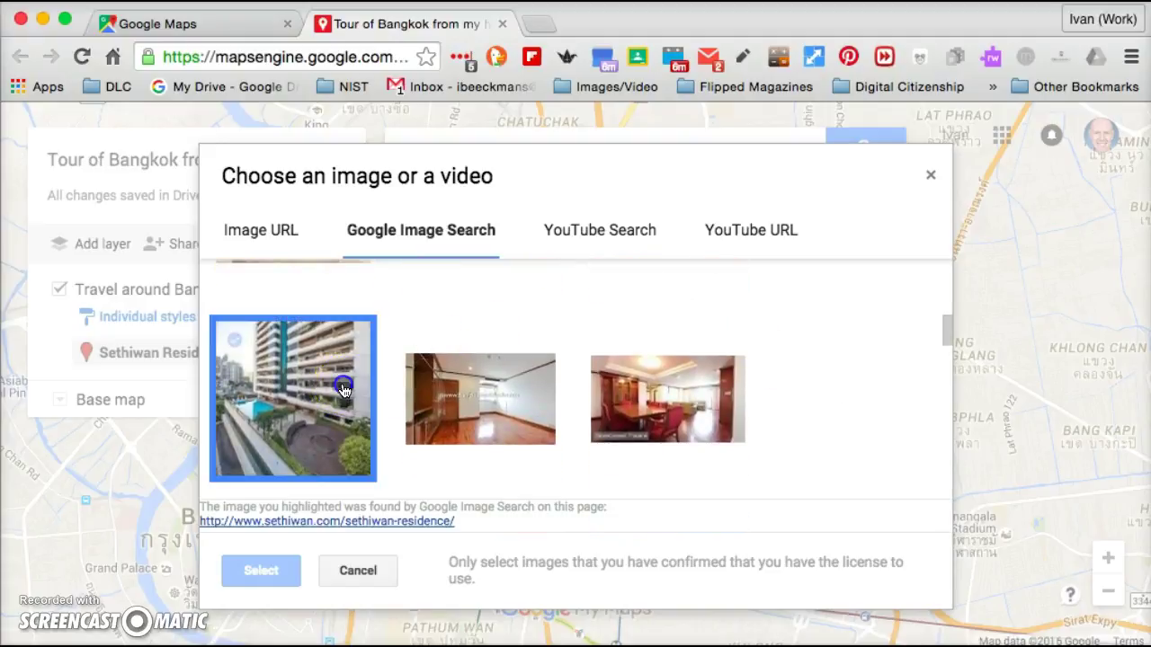
click(269, 570)
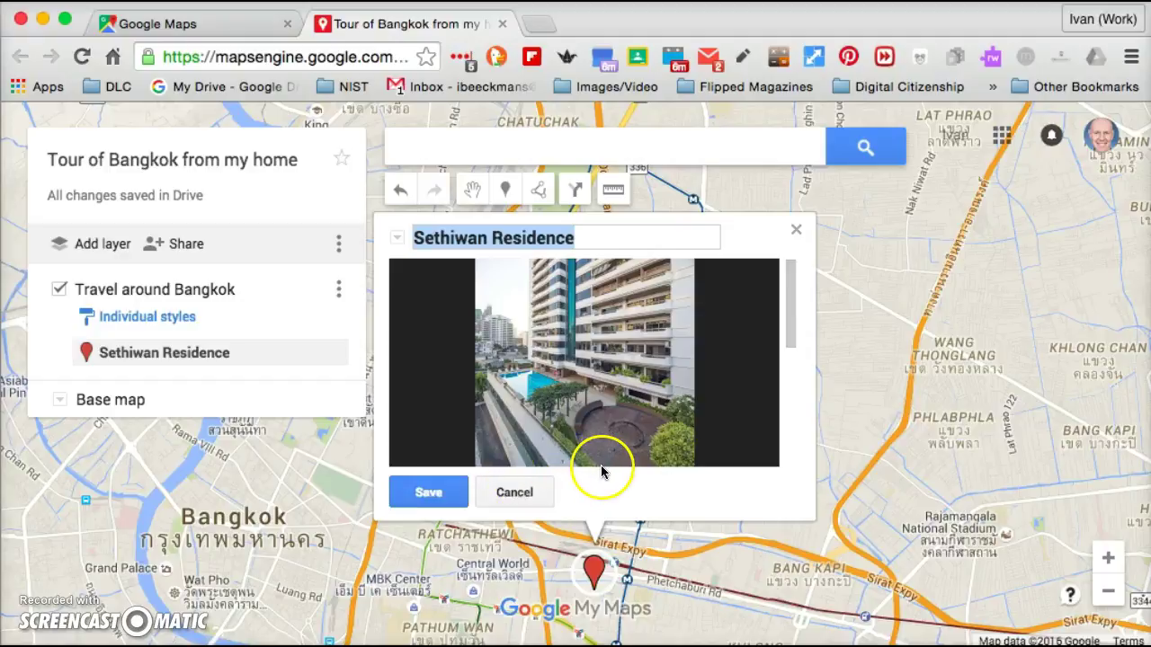
drag(791, 353, 792, 390)
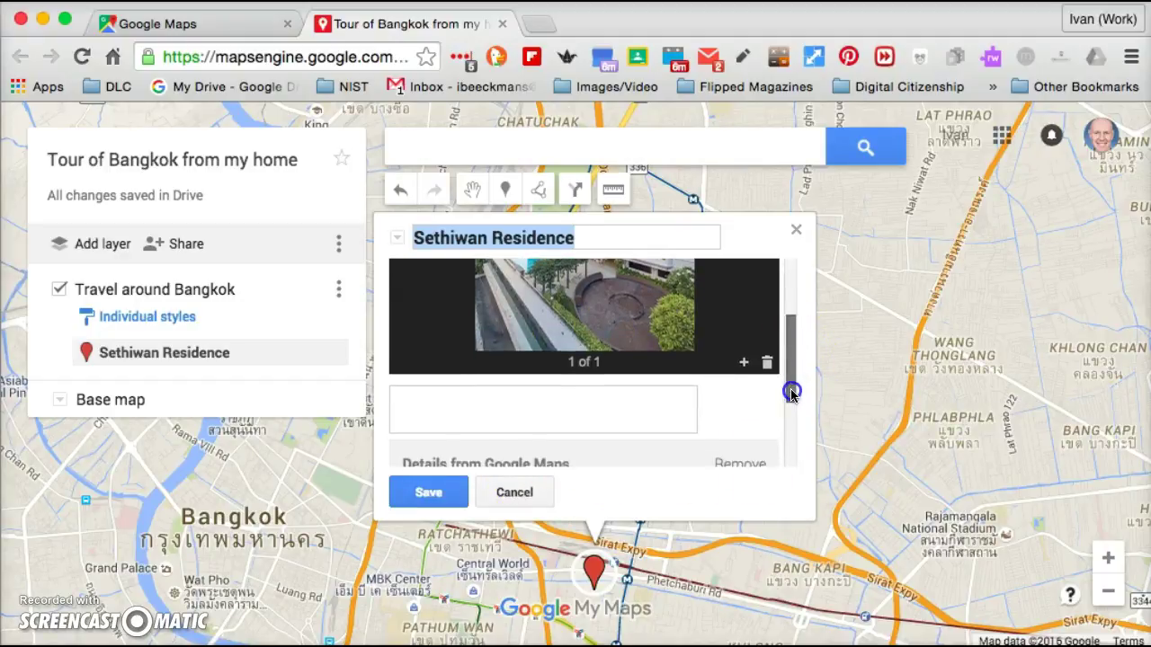
Add the pool photo as the placemark's second image.
click(746, 361)
scroll(595, 396, down, 3)
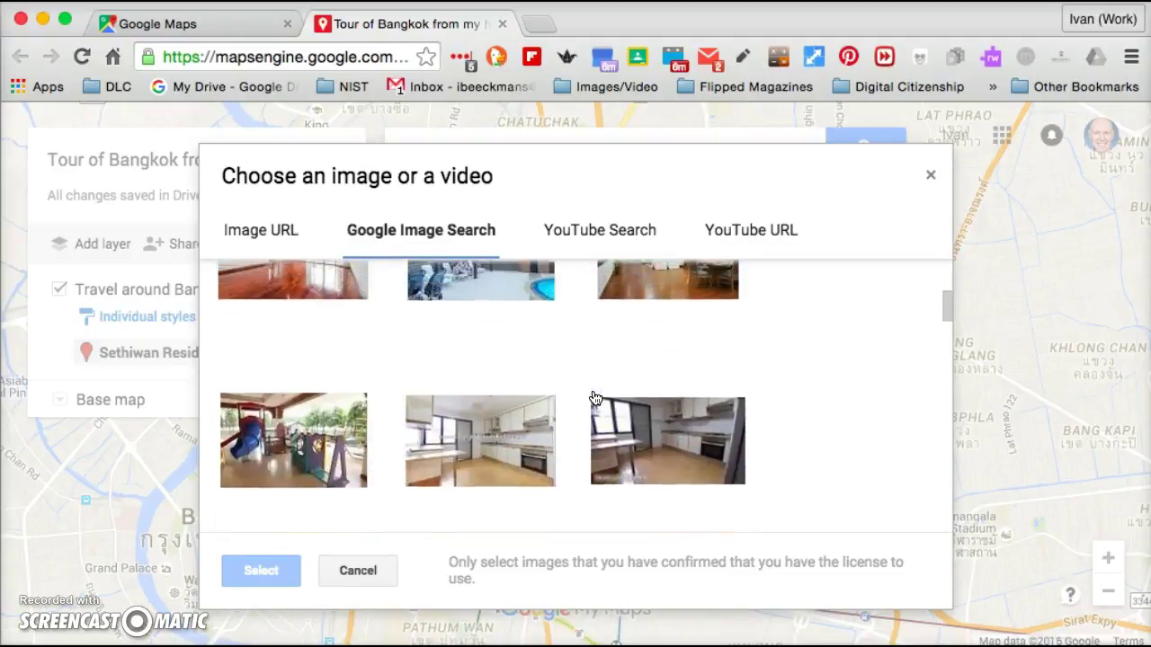
scroll(595, 398, up, 3)
click(595, 398)
scroll(595, 398, up, 2)
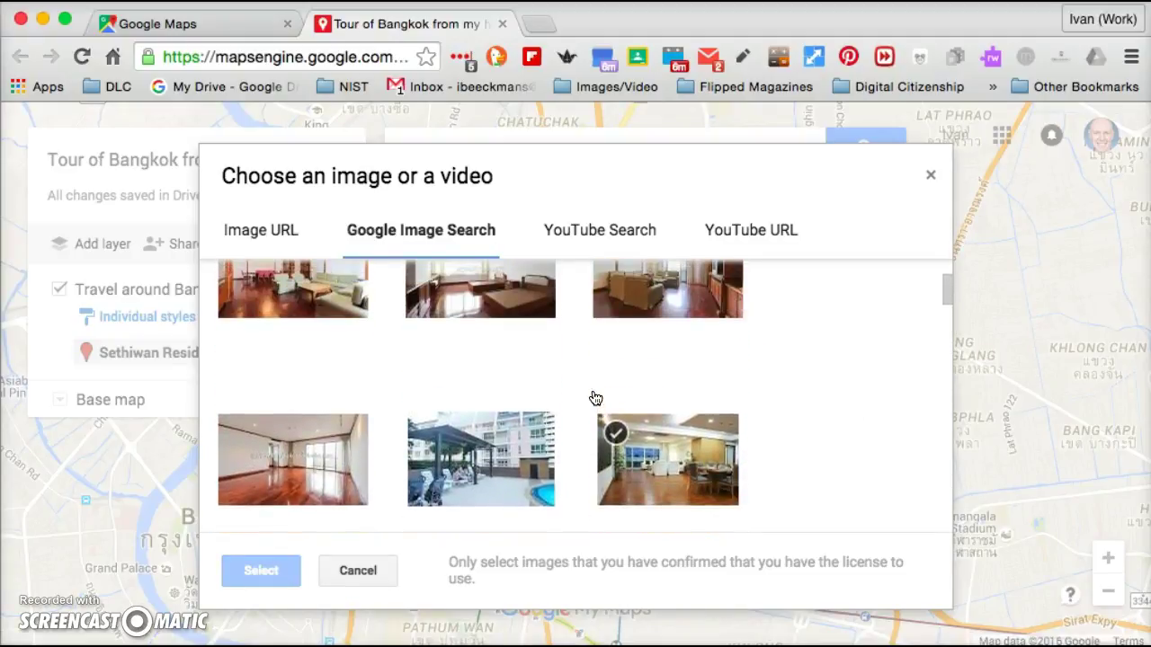
click(525, 467)
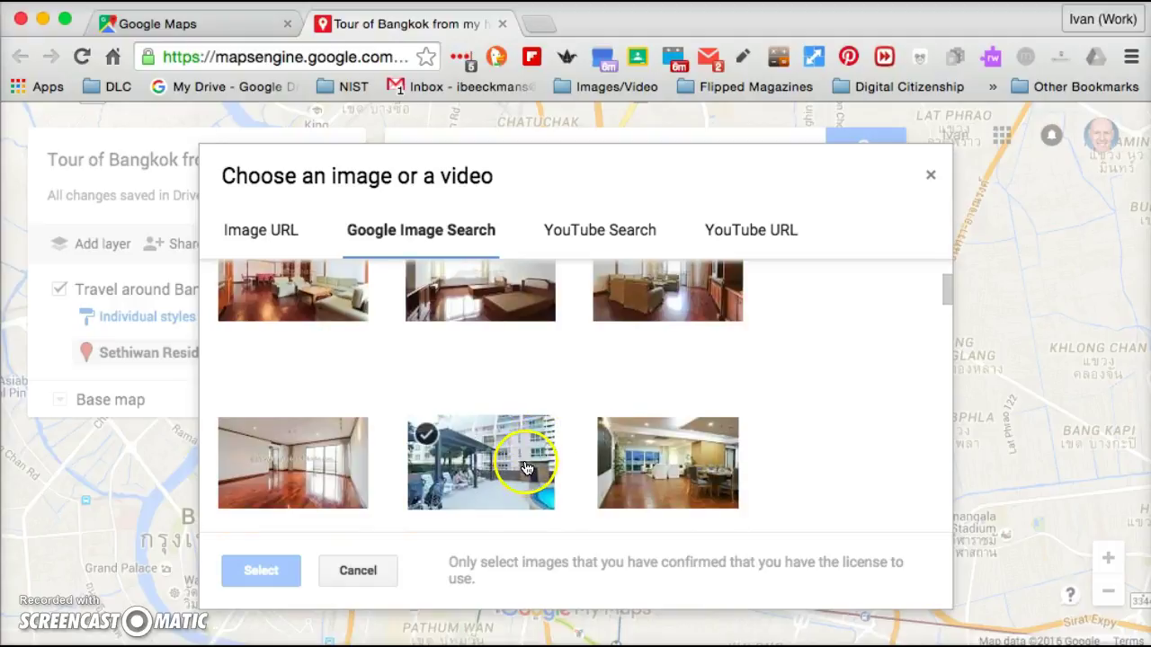
scroll(908, 377, down, 5)
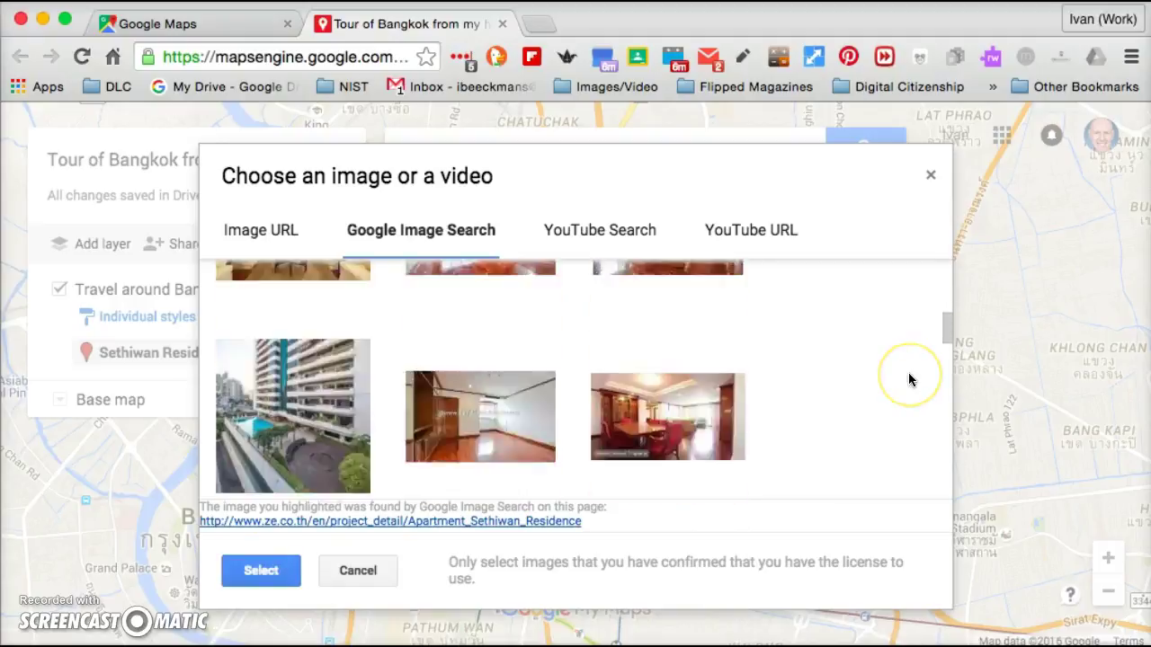
click(265, 571)
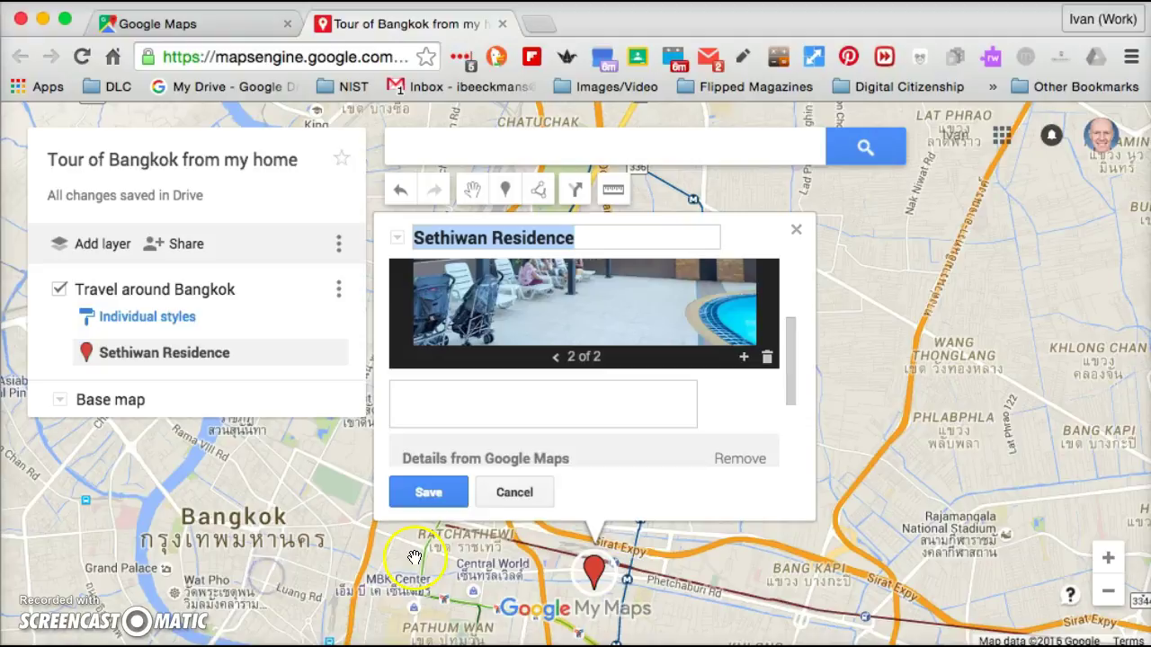
Add the building exterior photo as the third image and save the placemark.
click(743, 357)
scroll(780, 364, down, 5)
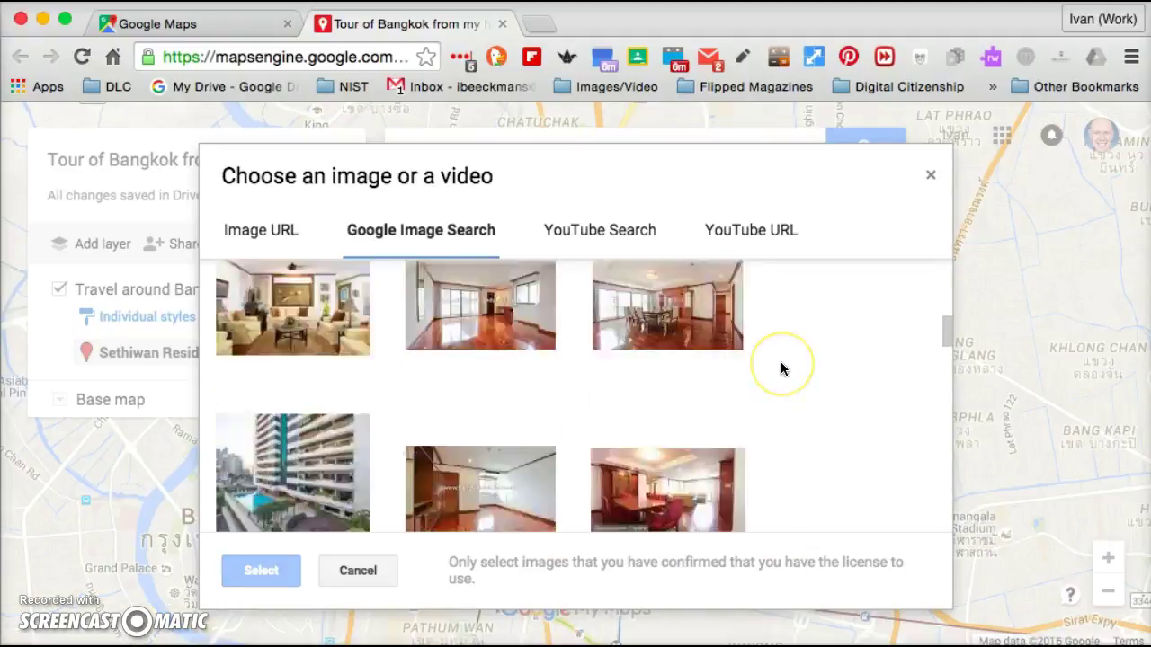
scroll(782, 367, down, 6)
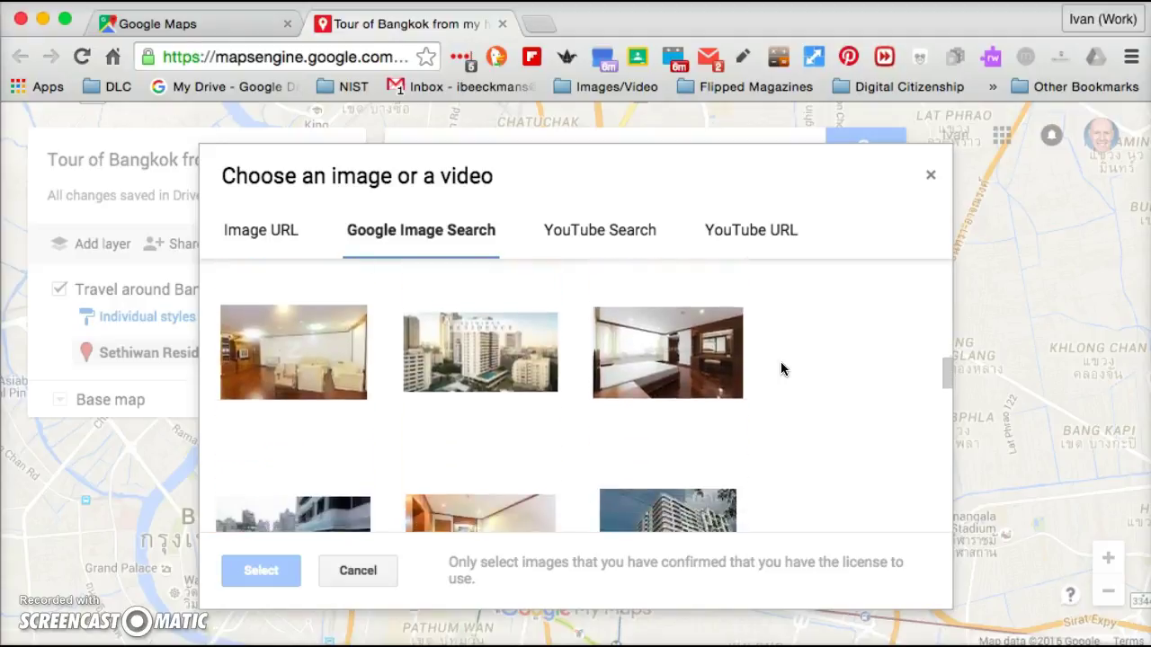
scroll(781, 369, down, 5)
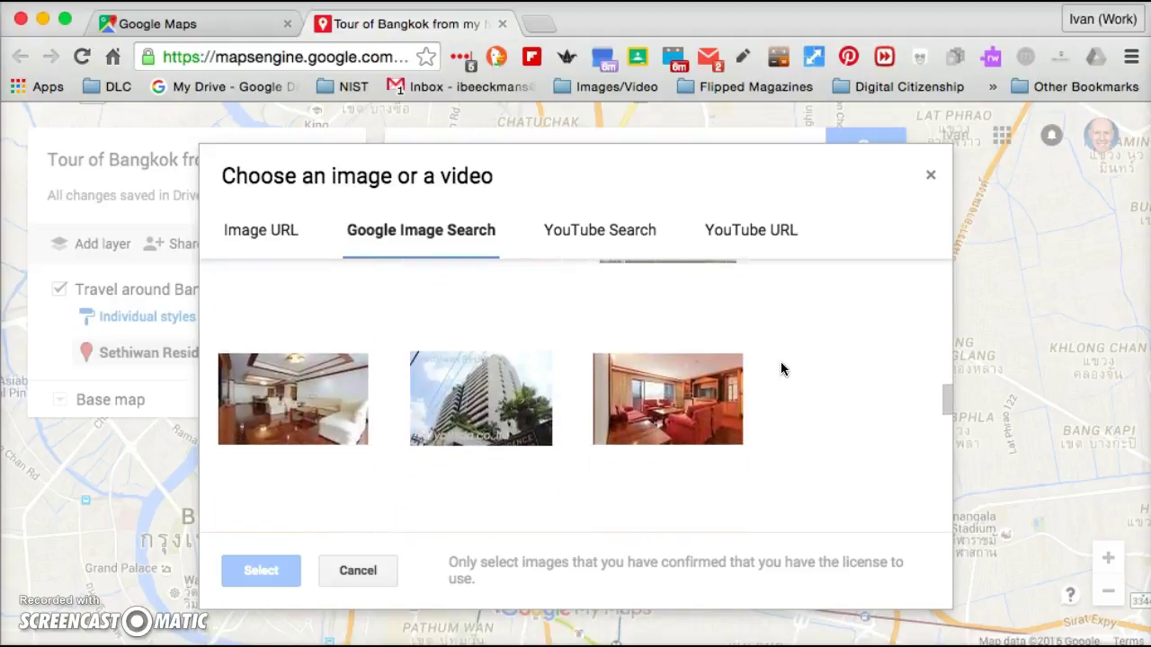
scroll(781, 369, down, 5)
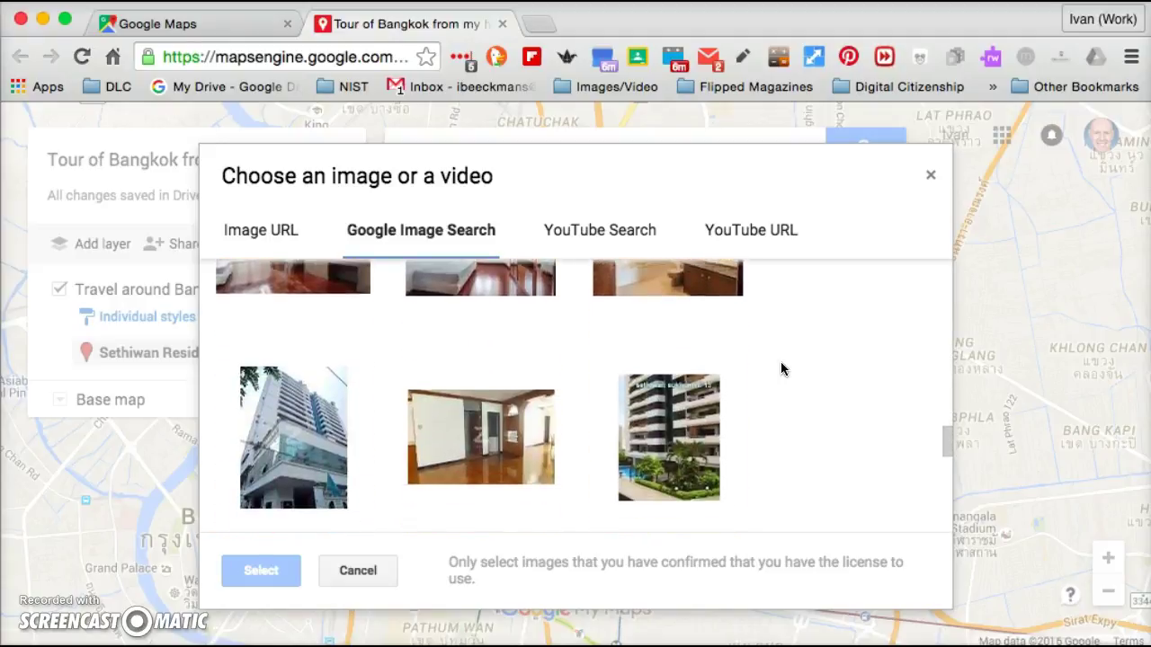
click(268, 441)
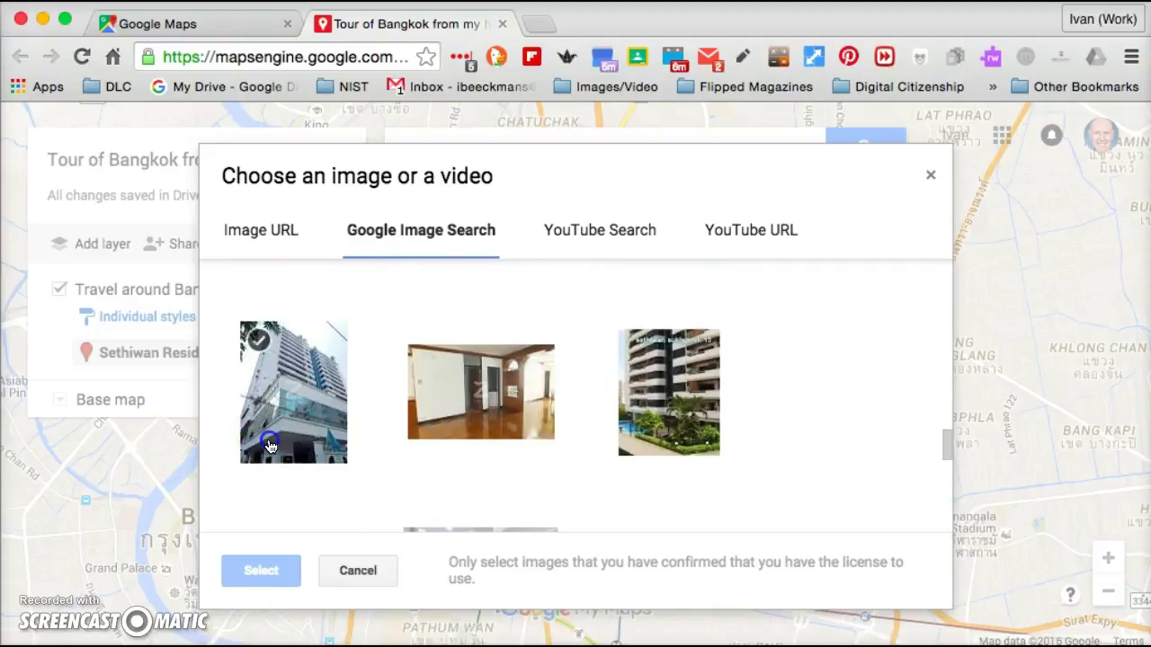
click(270, 568)
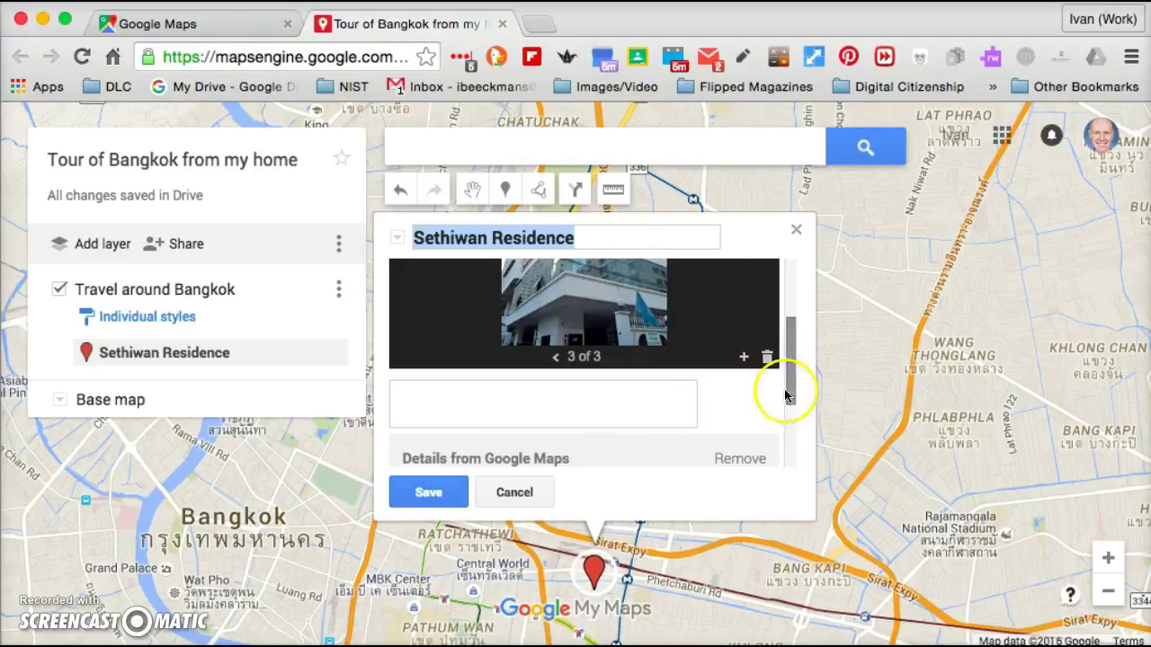
drag(783, 381, 791, 342)
click(557, 434)
click(558, 434)
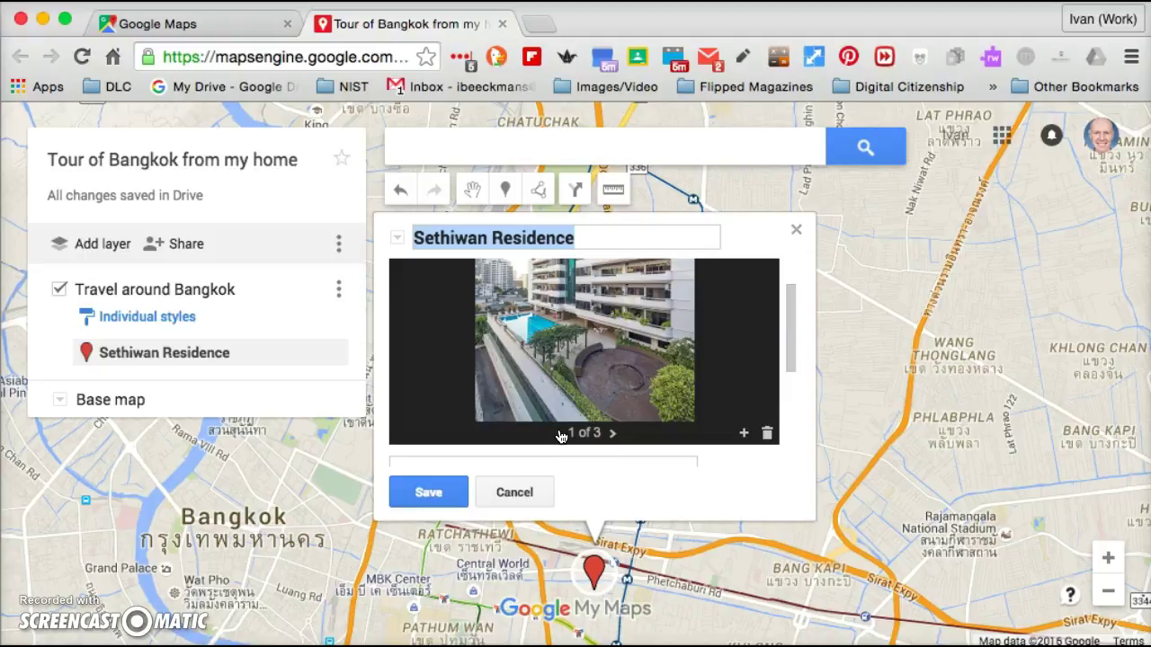
click(437, 492)
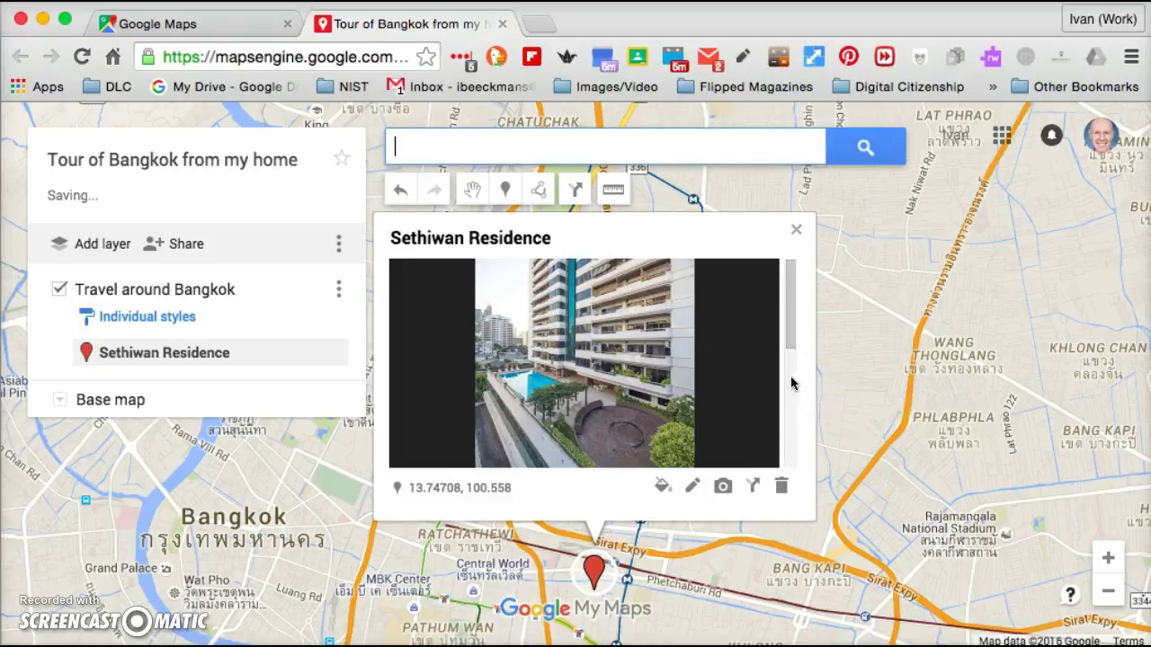
Search 'NISt' and add NIST International School to the layer.
scroll(790, 384, down, 3)
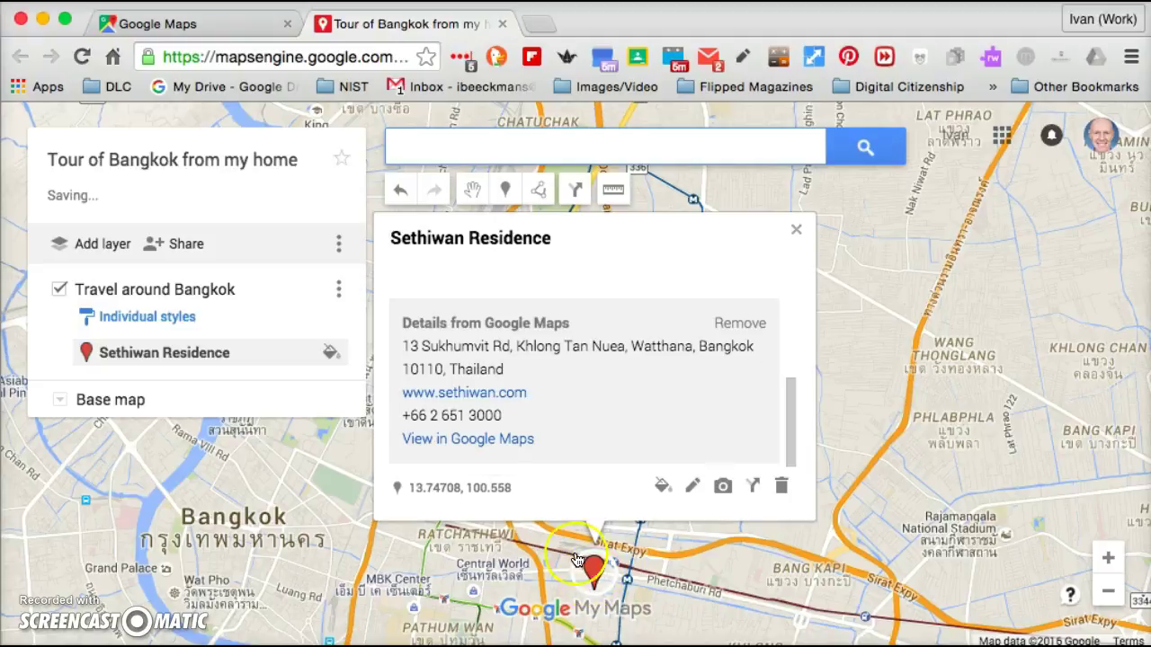
click(479, 157)
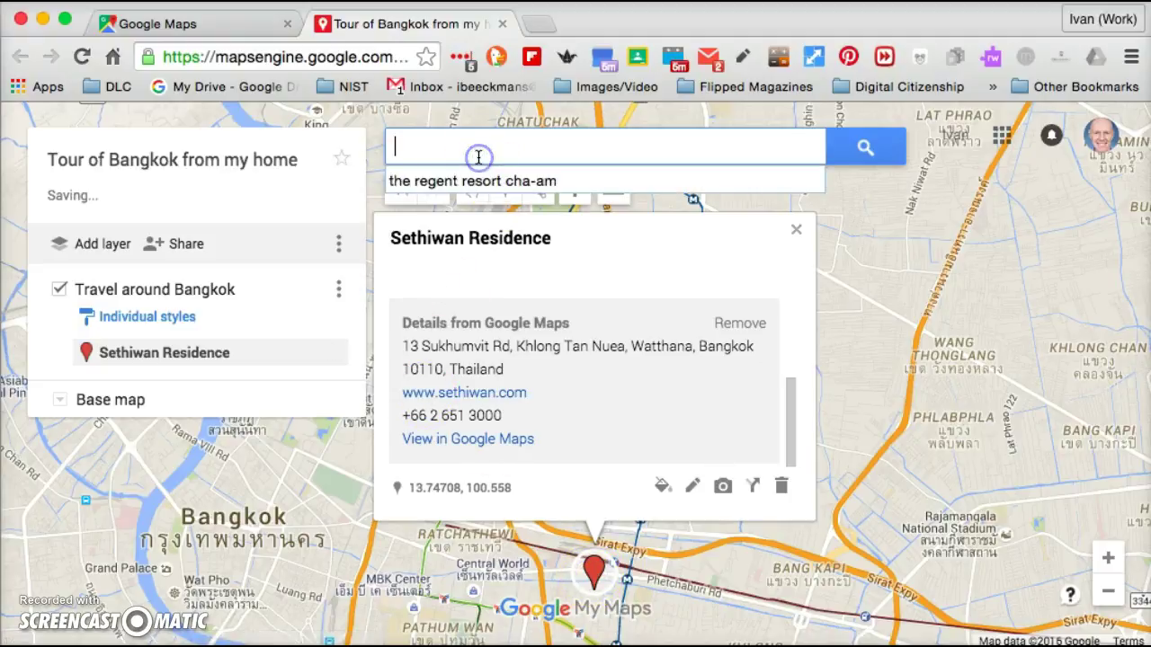
text(NISt)
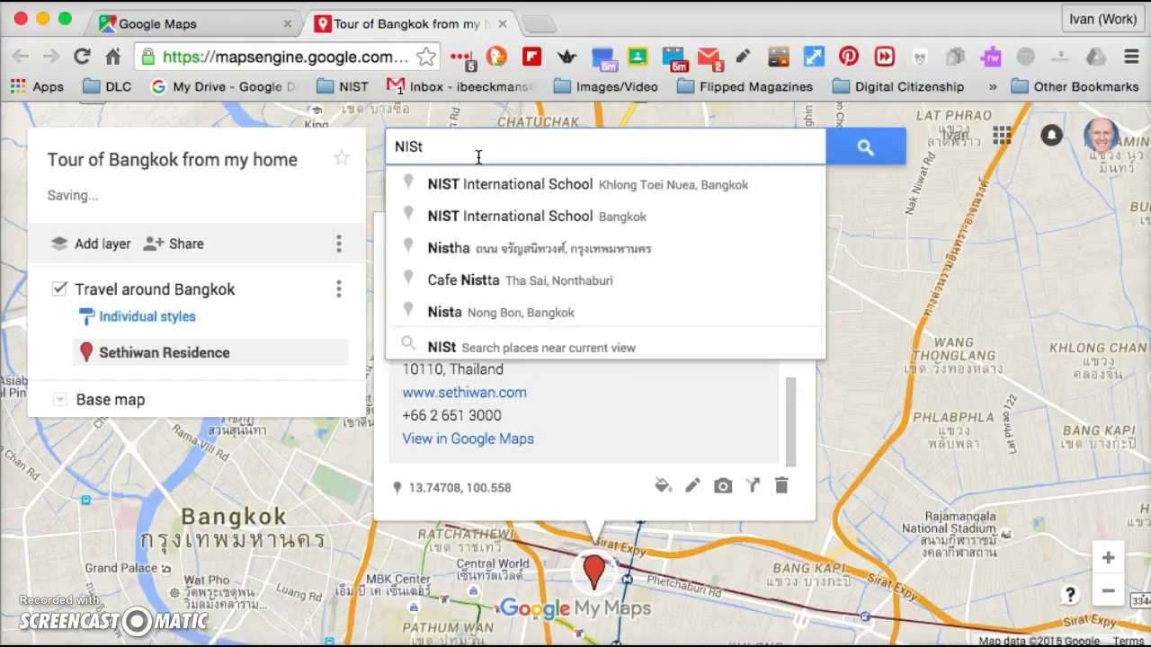
key(Down)
key(Return)
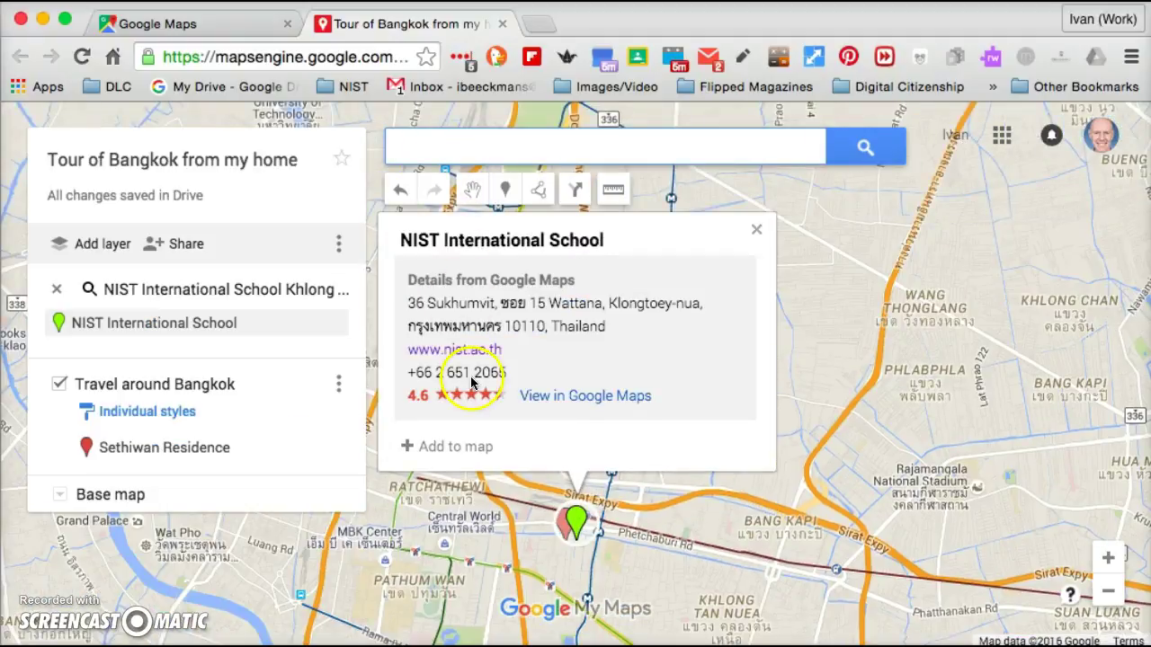
click(455, 450)
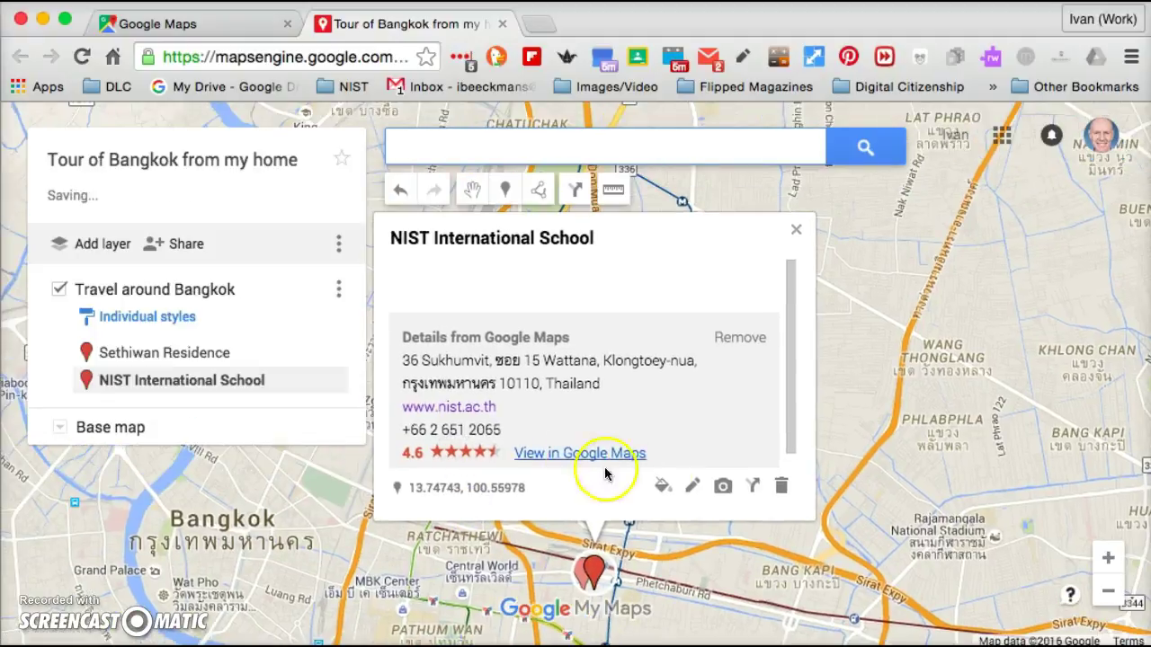
Image-search 'NIST International School', attach the school building photo, and save the placemark.
click(724, 488)
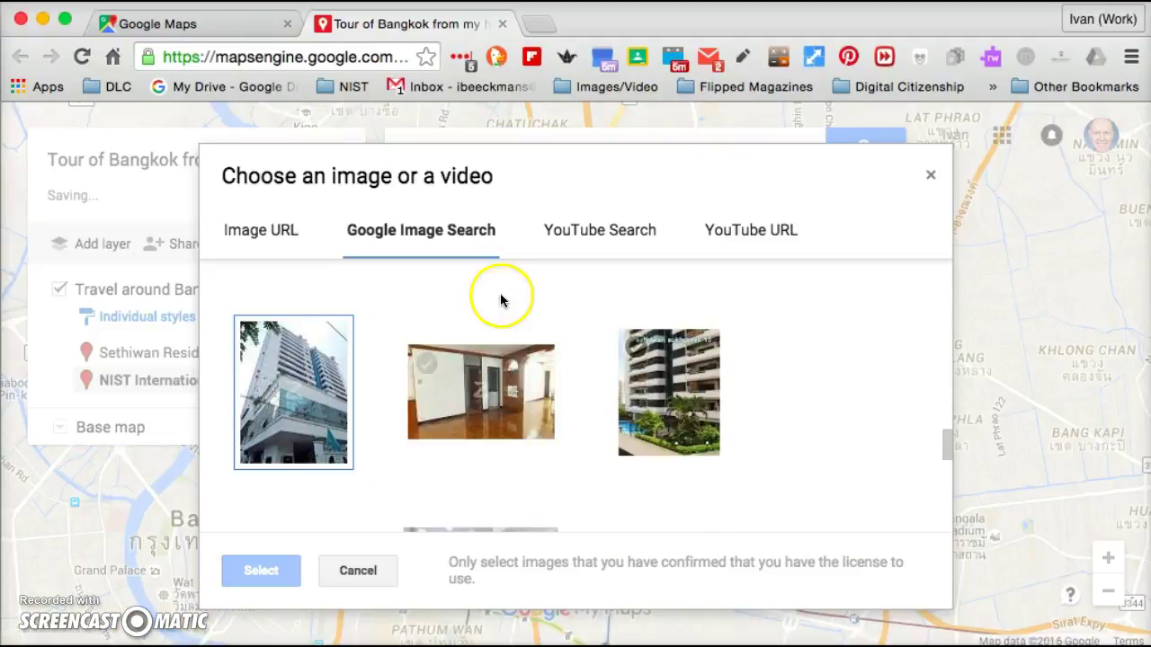
scroll(457, 306, up, 10)
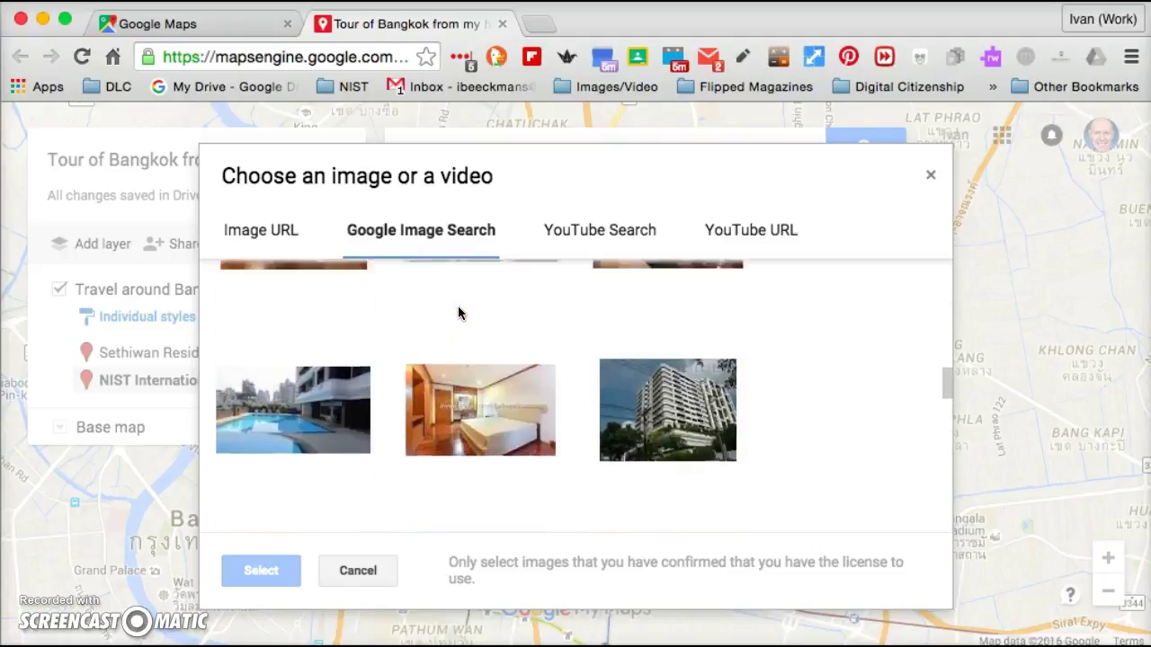
scroll(458, 310, up, 1)
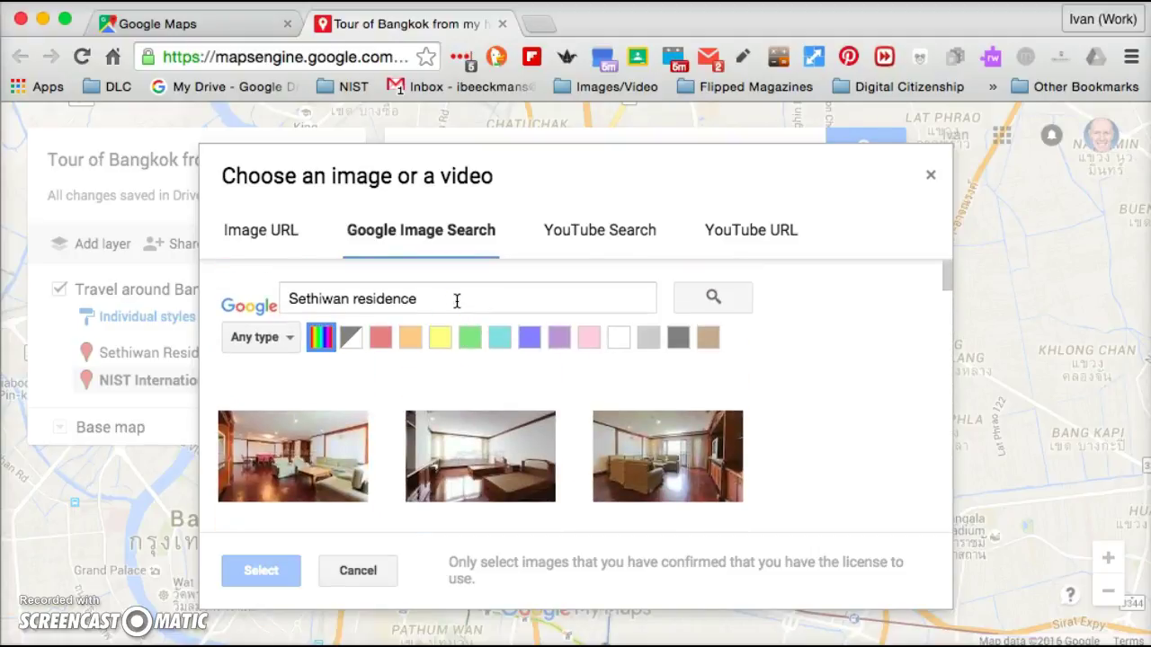
drag(458, 298, 299, 292)
text(NIST)
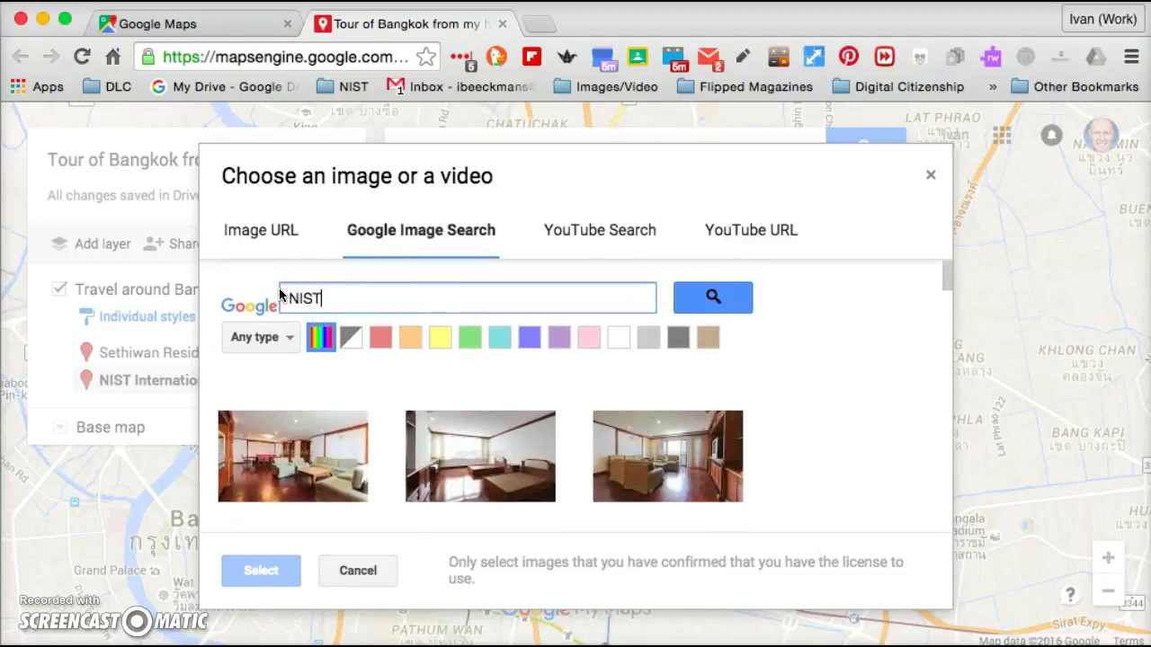
text( INte)
key(BackSpace)
key(BackSpace)
key(BackSpace)
text(nternational)
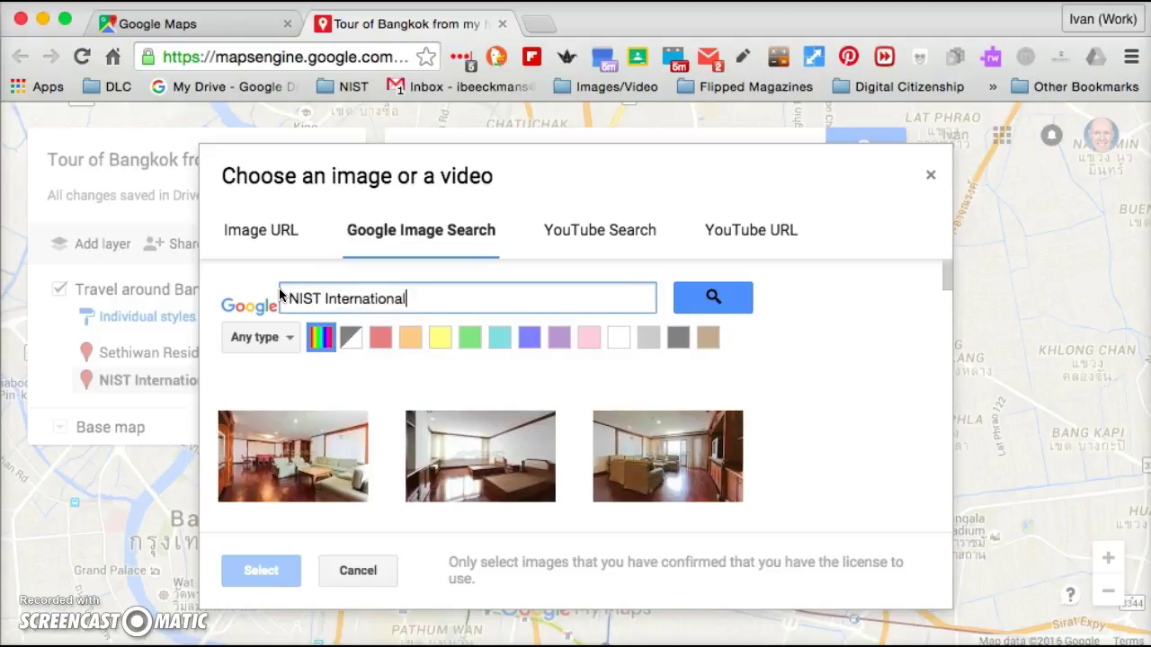
text( School)
key(Return)
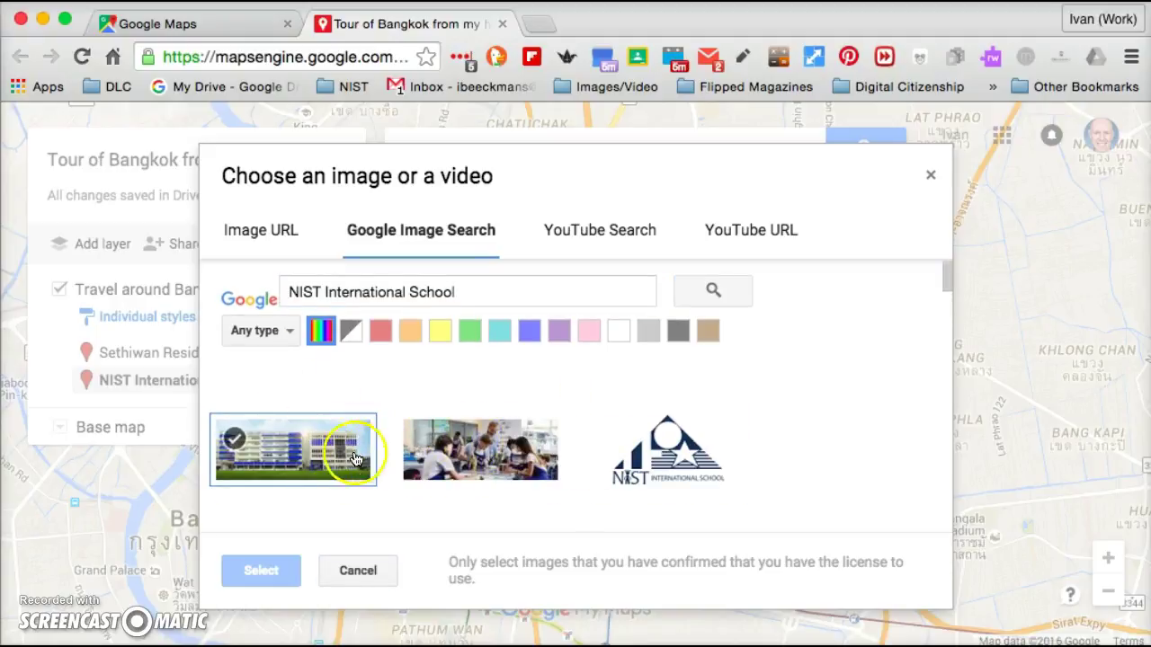
click(332, 462)
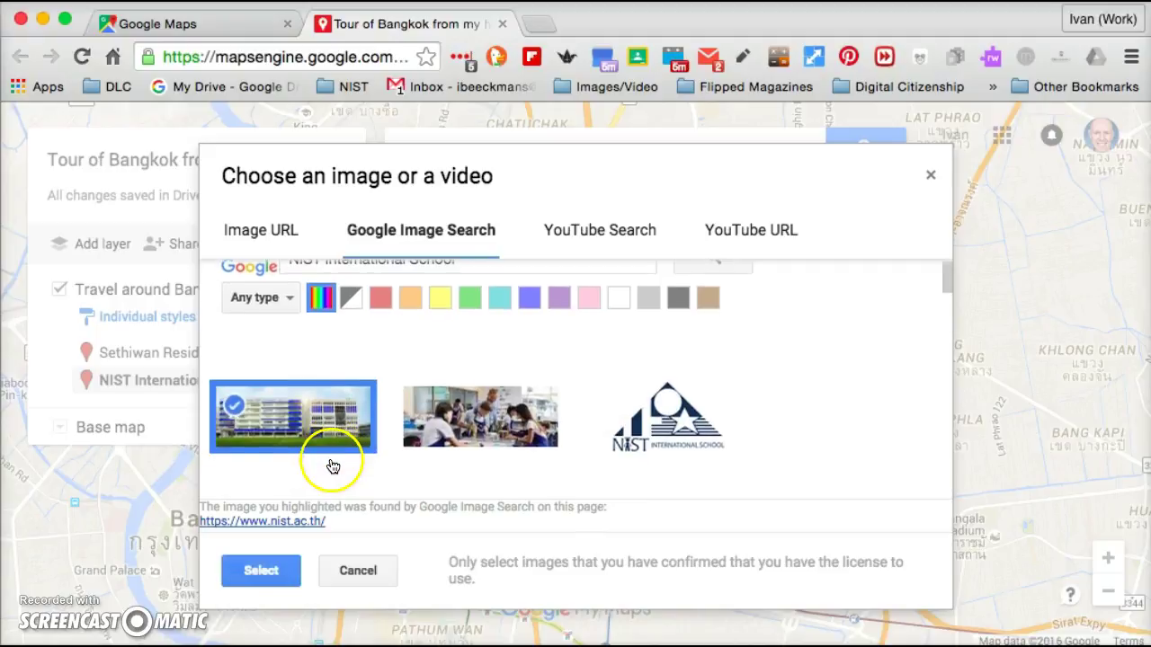
click(264, 570)
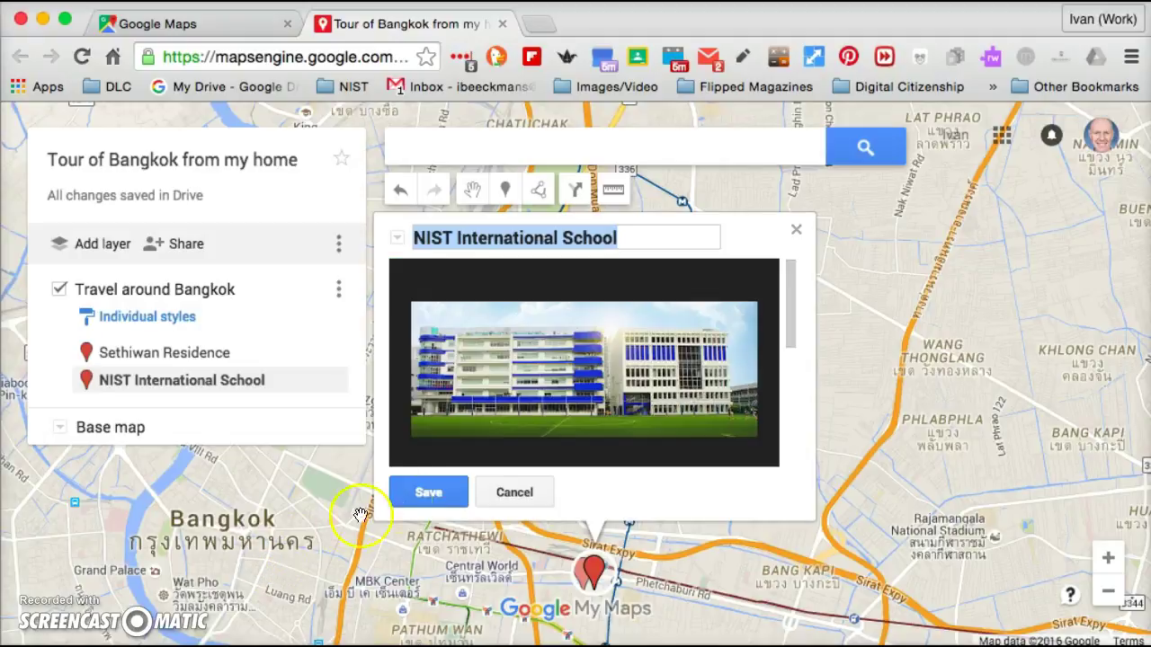
click(411, 497)
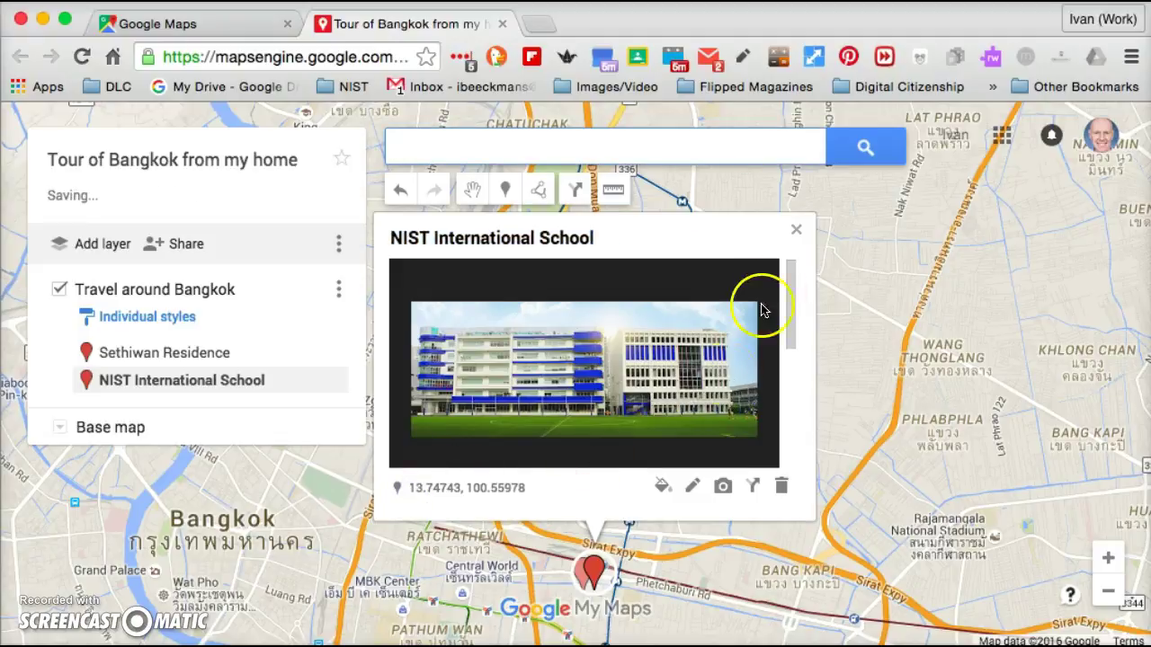
drag(791, 296, 788, 415)
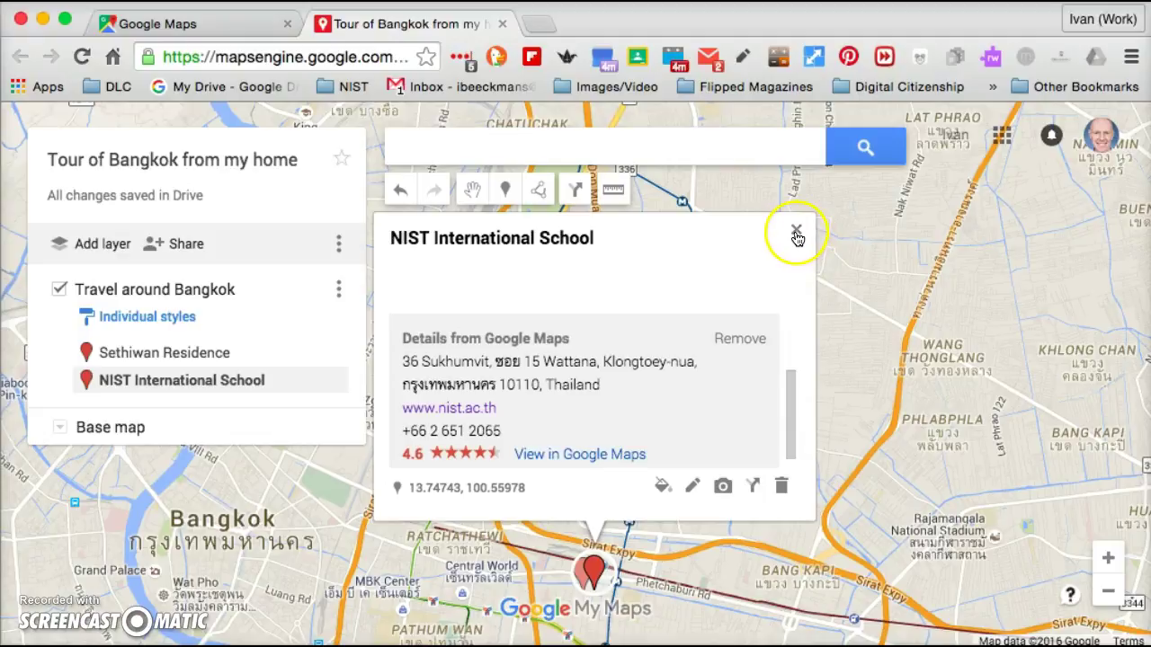
Search 'Termin' and add Terminal 21 to the Travel around Bangkok layer.
click(571, 143)
text(T)
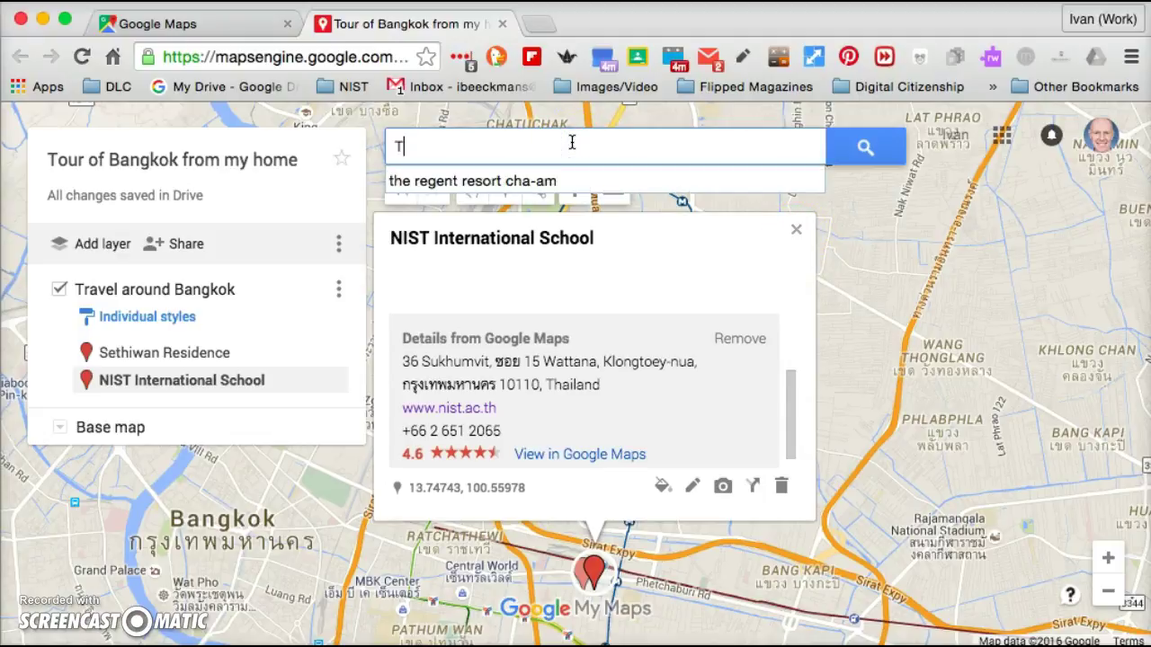
text(ermin)
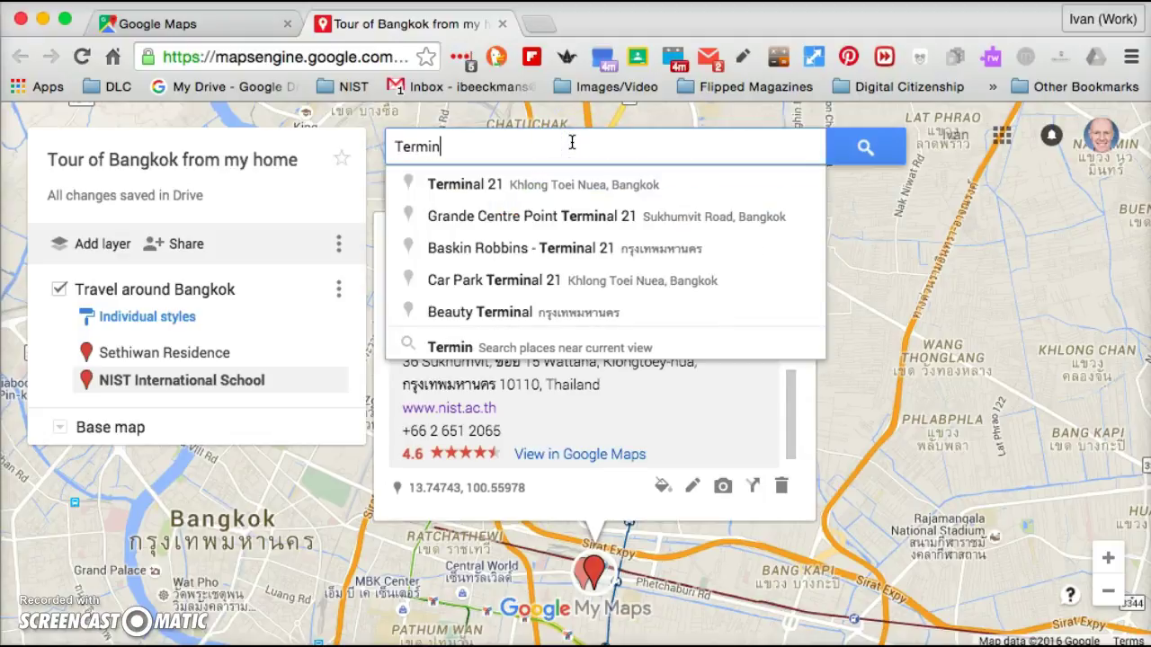
key(Return)
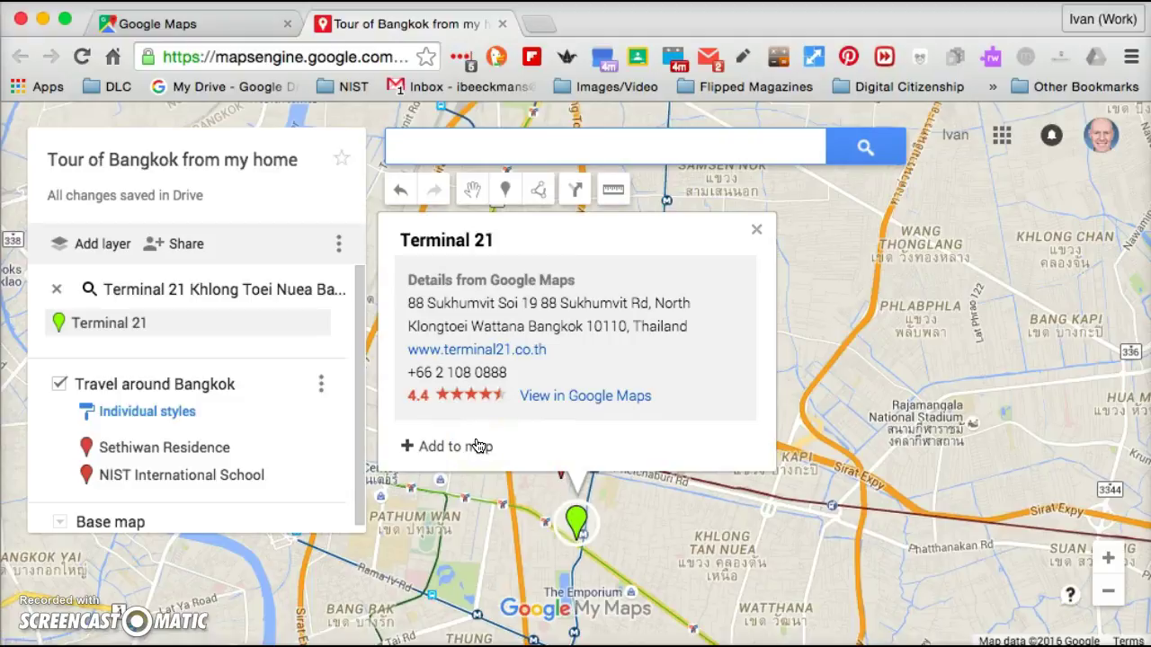
click(478, 446)
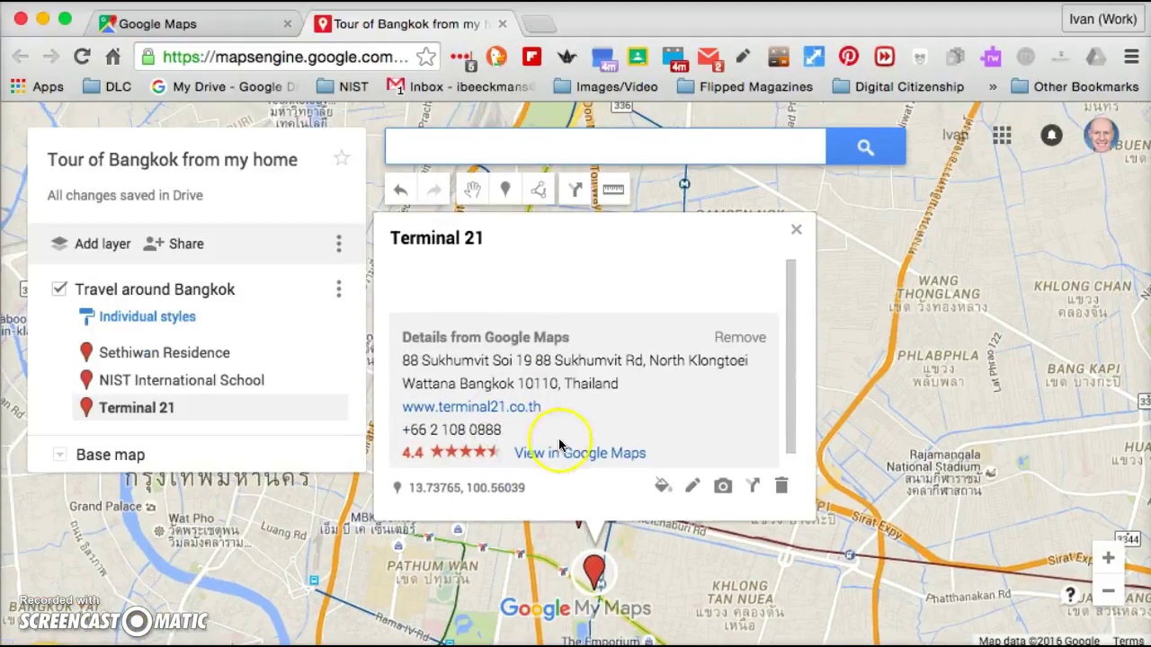
Attach the second 'Terminal 21' image-search photo to the placemark and save it.
click(724, 490)
scroll(630, 337, up, 1)
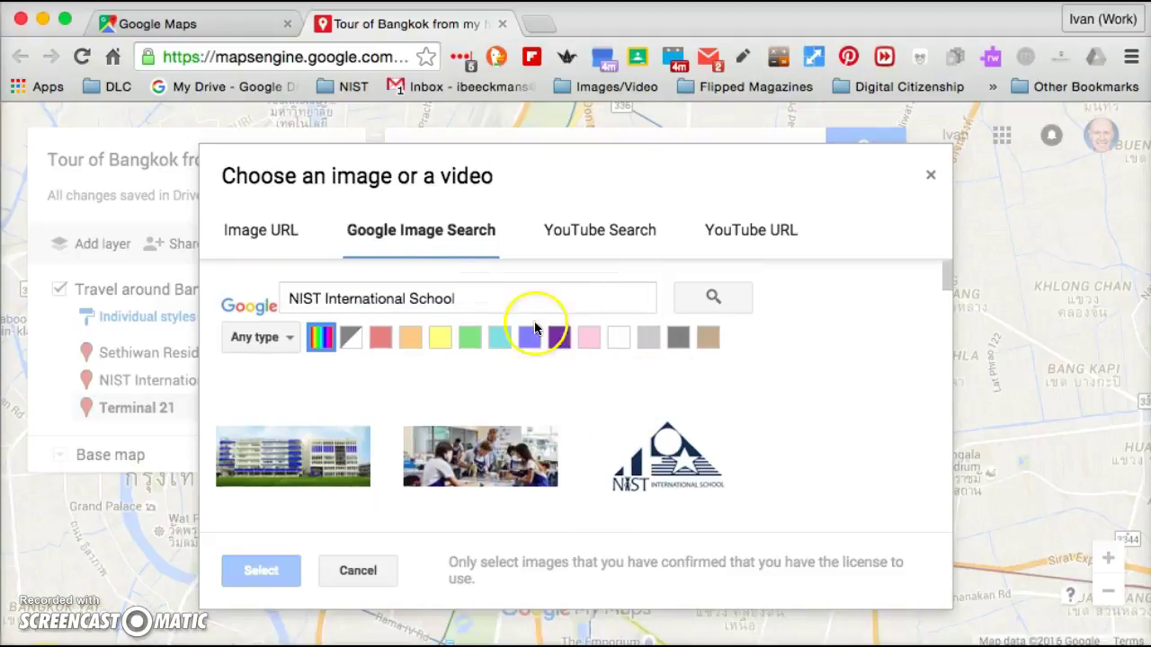
click(297, 288)
drag(294, 292, 488, 291)
text(Termina)
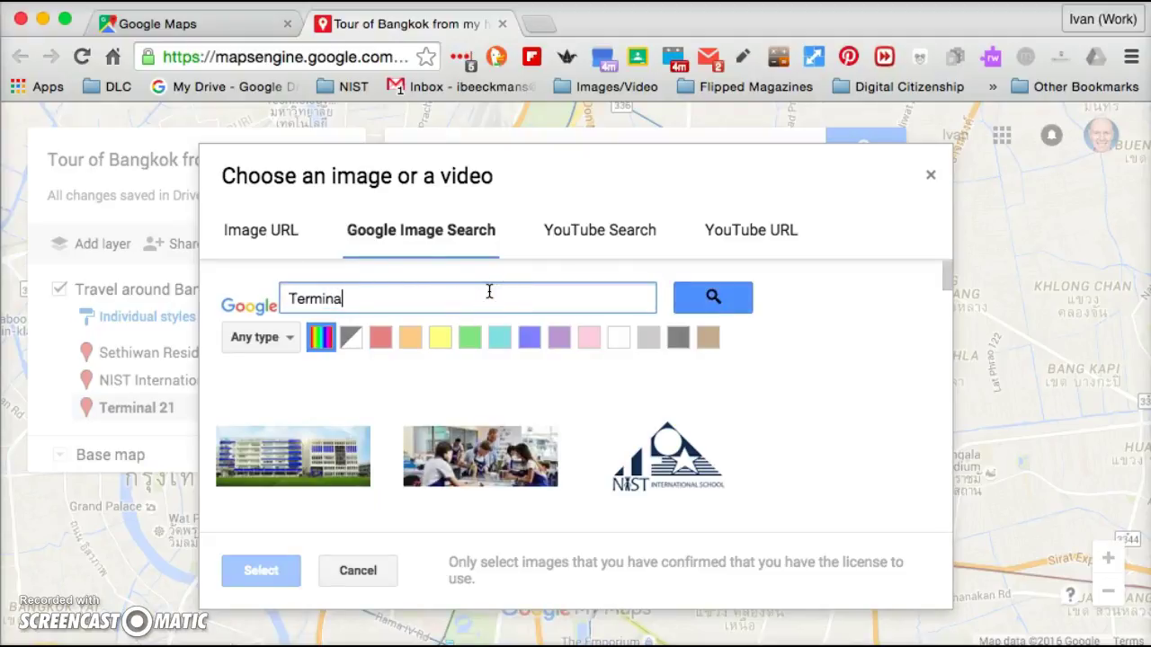
text(l 21)
key(Return)
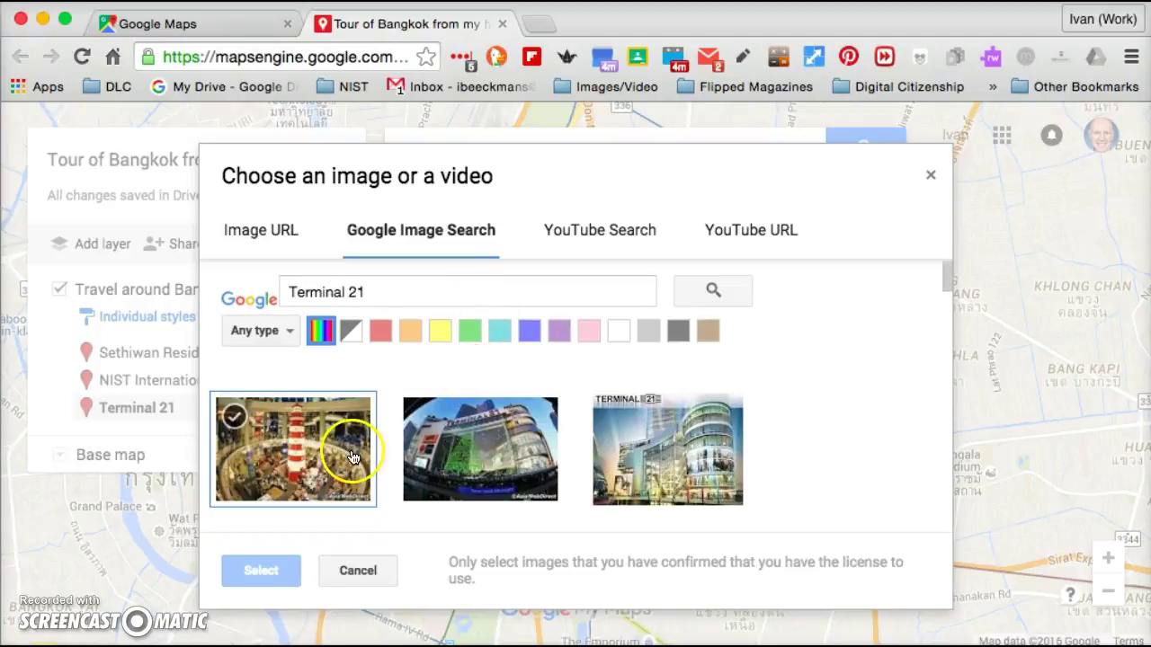
click(452, 465)
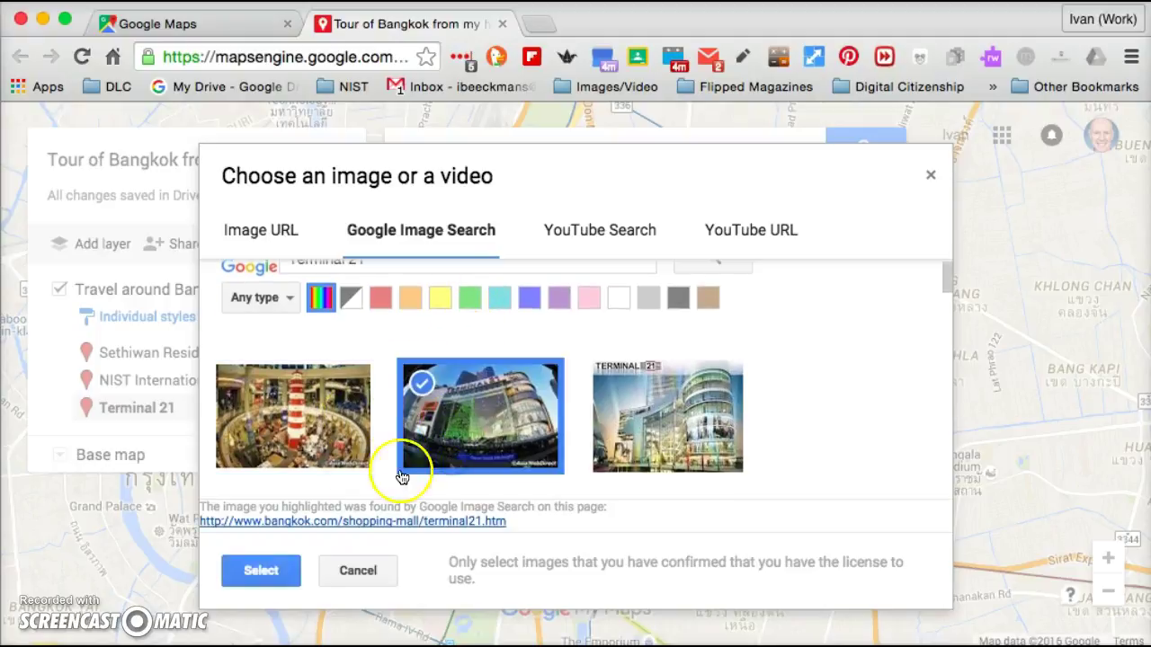
click(289, 569)
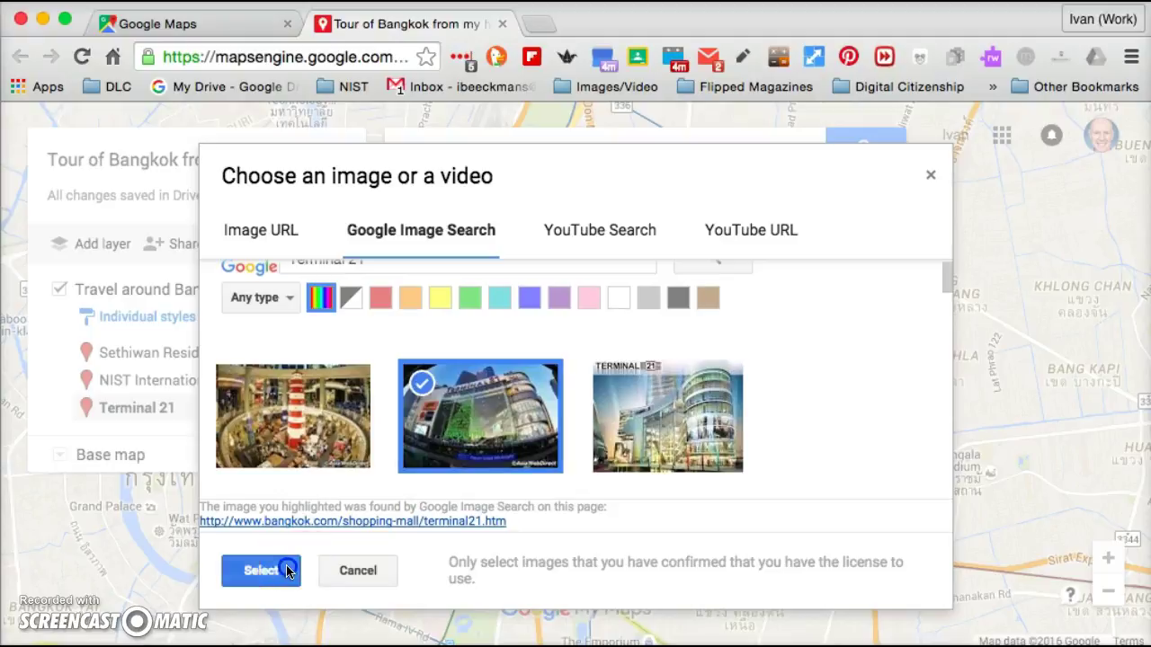
click(428, 486)
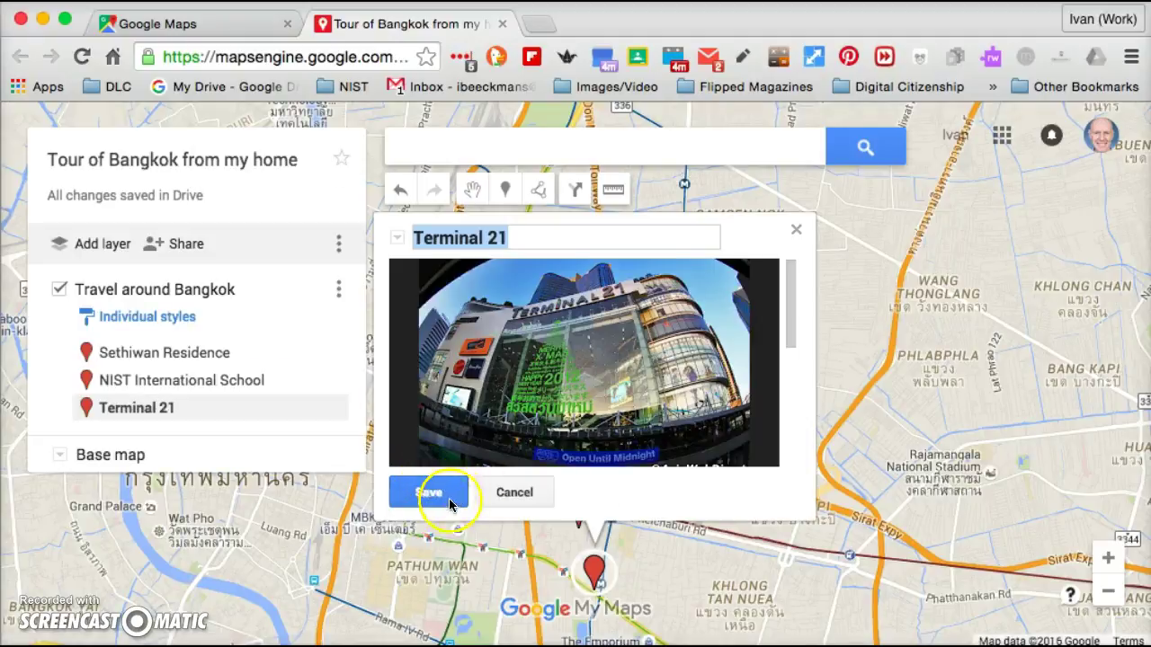
click(444, 496)
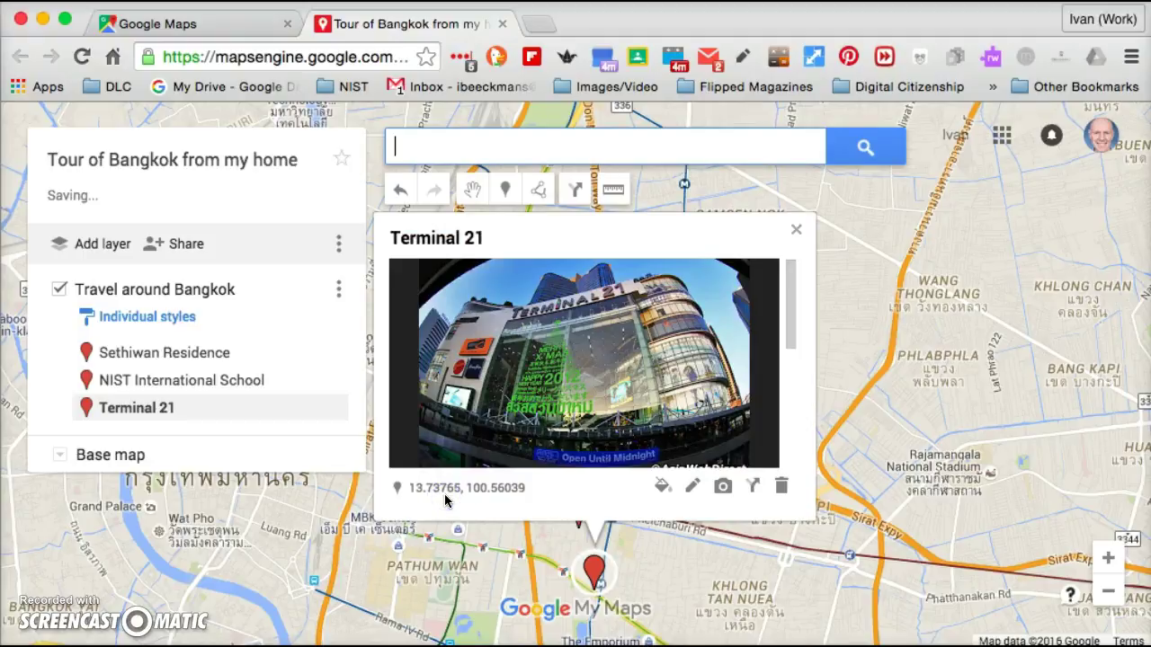
Search 'Lu' and add Lumpini Park to the tour layer.
click(429, 144)
text(Lu)
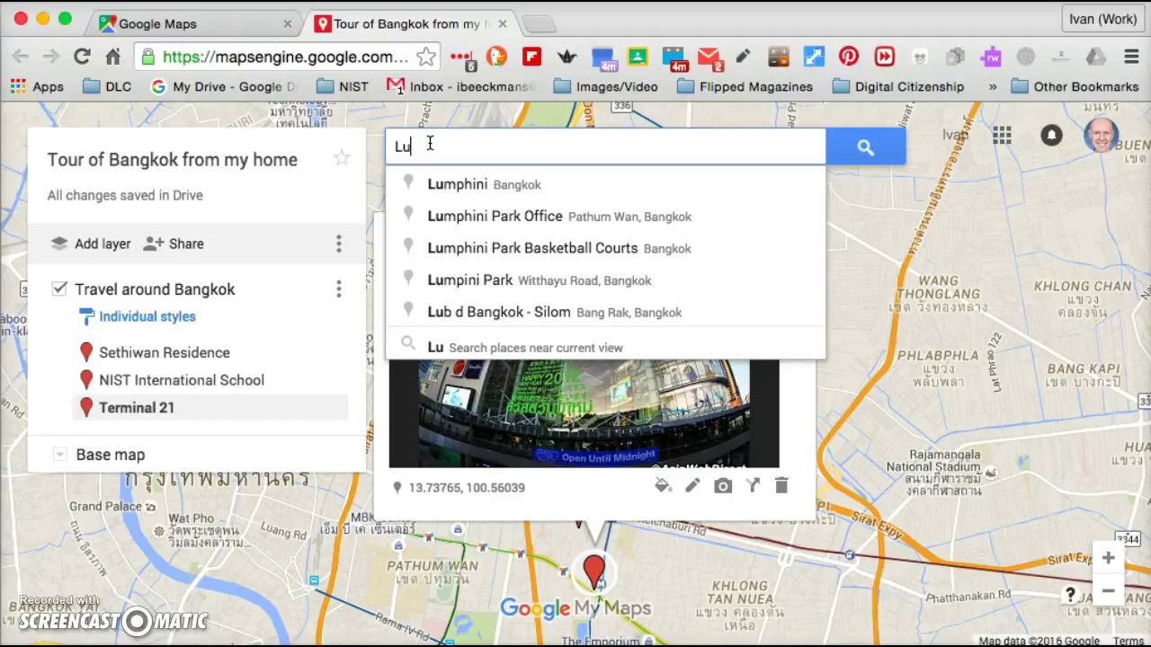
key(Down)
key(Down)
key(Down)
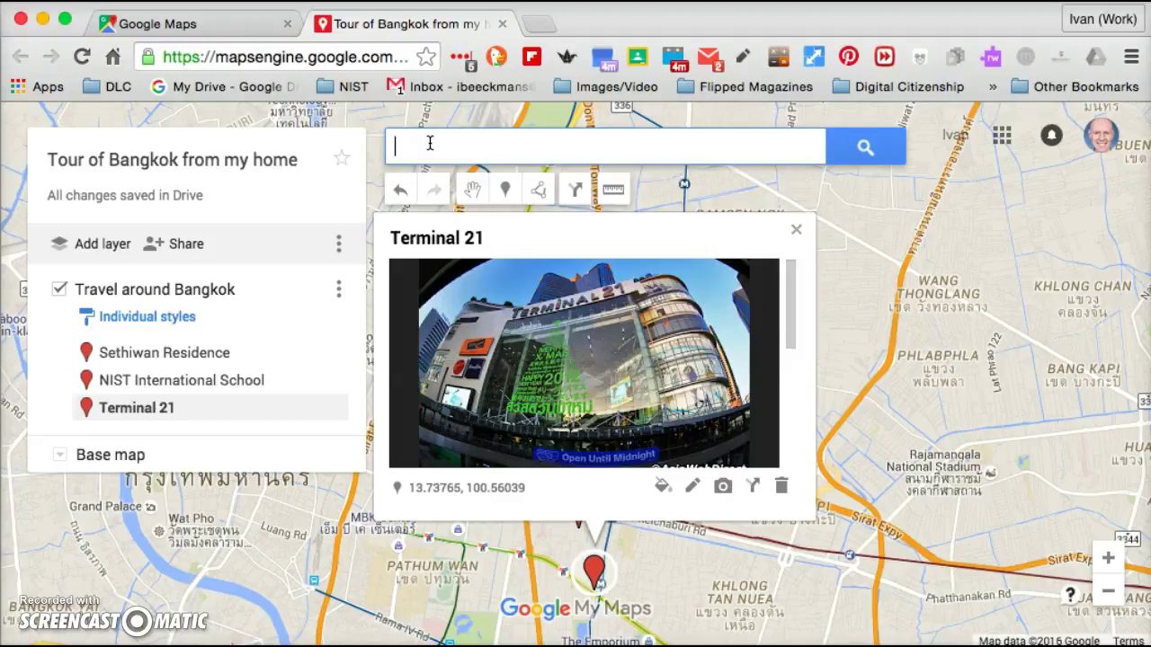
key(Return)
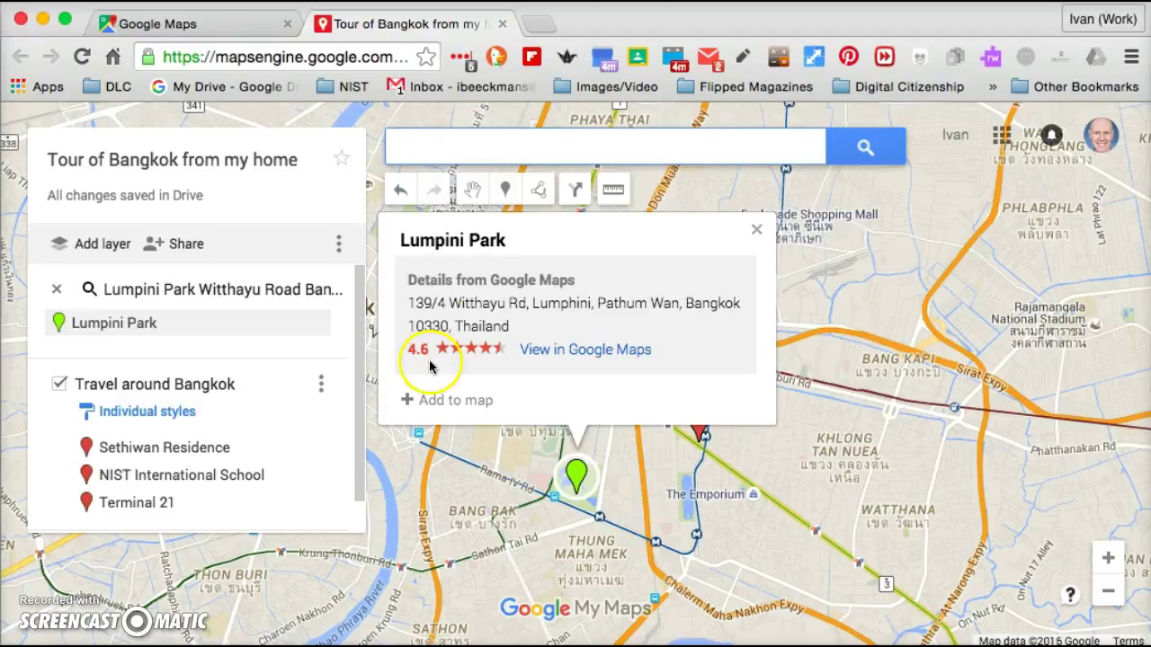
click(443, 400)
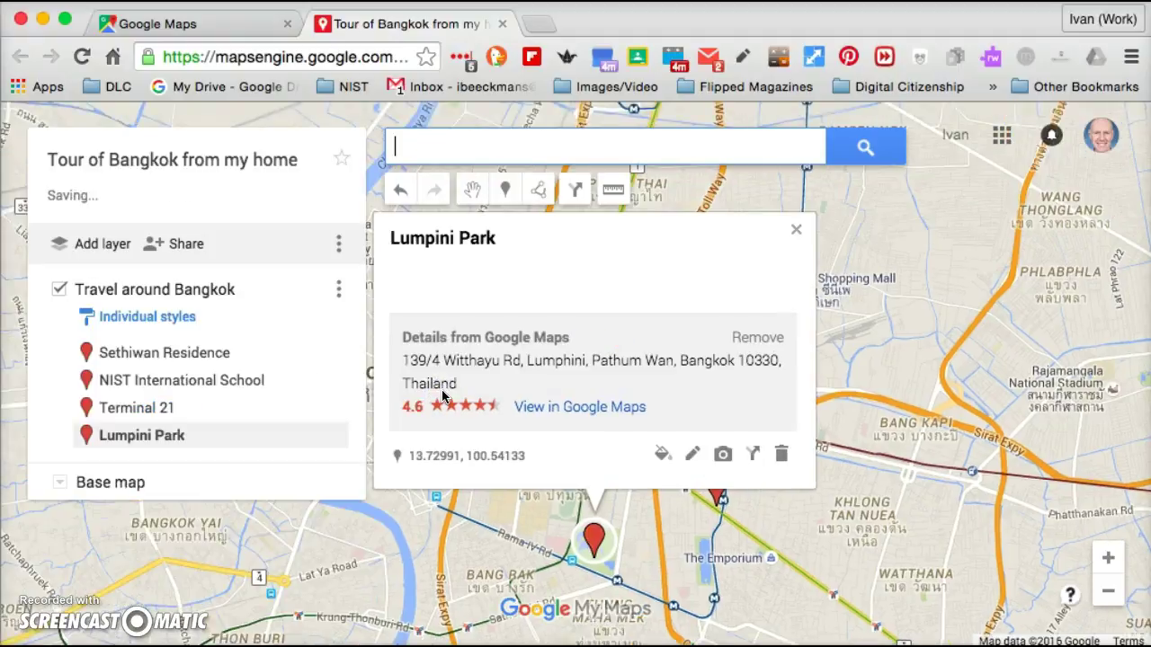
Add Anantara Riverside Bangkok Resort to the layer and close its details card.
text(Anantur)
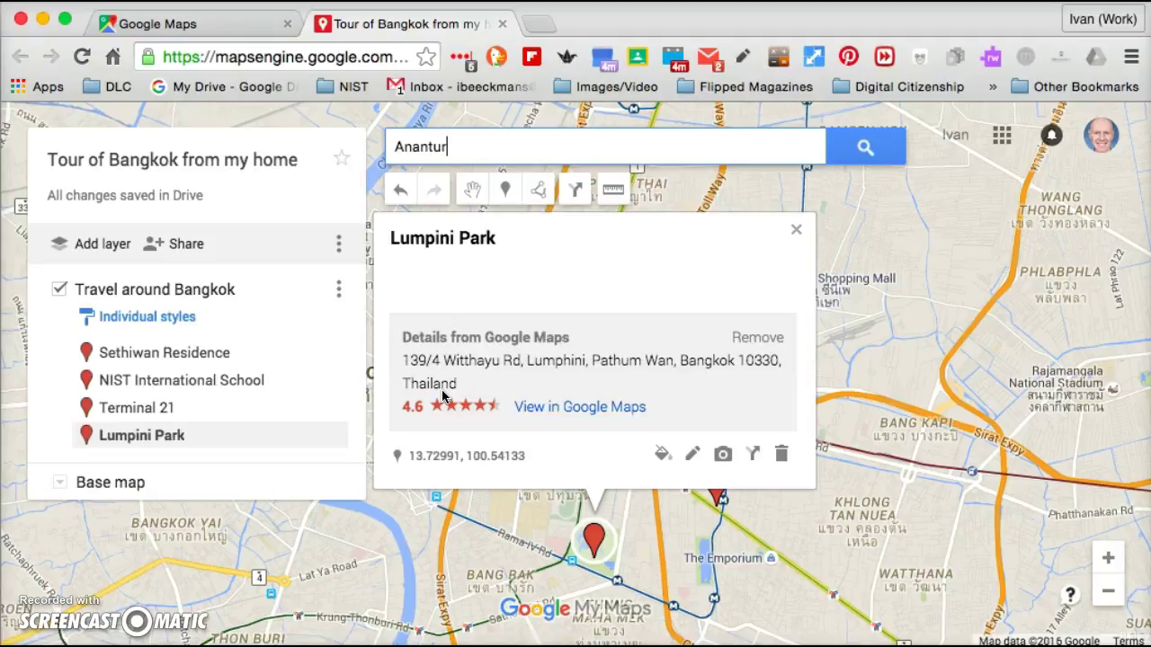
key(BackSpace)
key(BackSpace)
key(BackSpace)
key(BackSpace)
key(BackSpace)
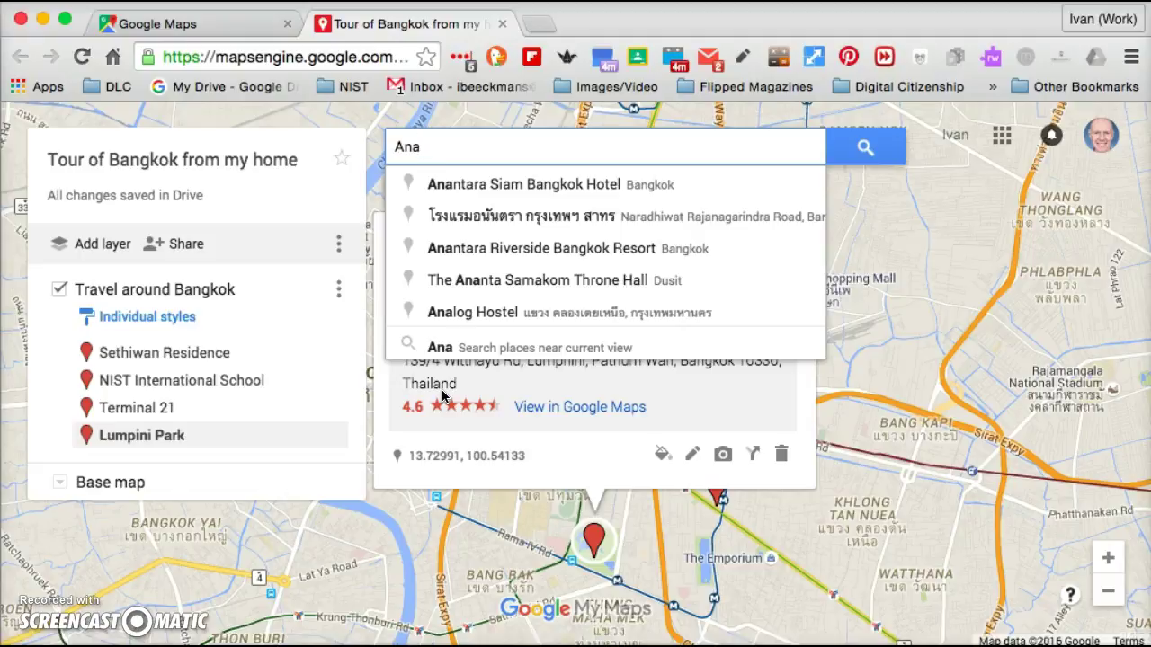
text(ntar)
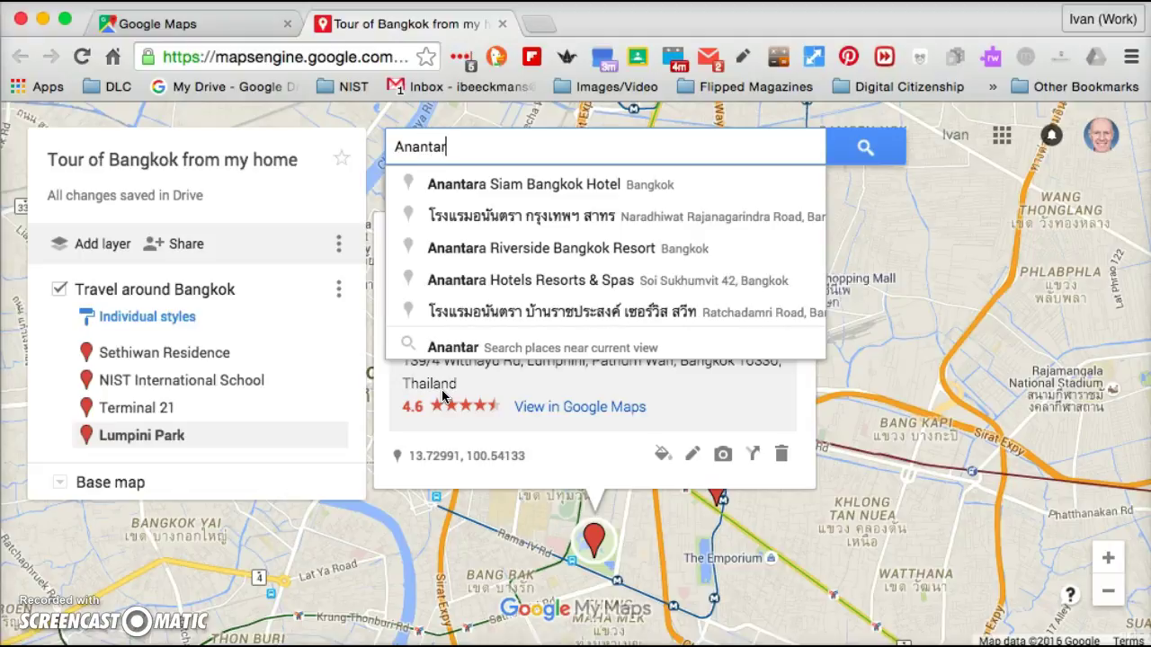
click(490, 252)
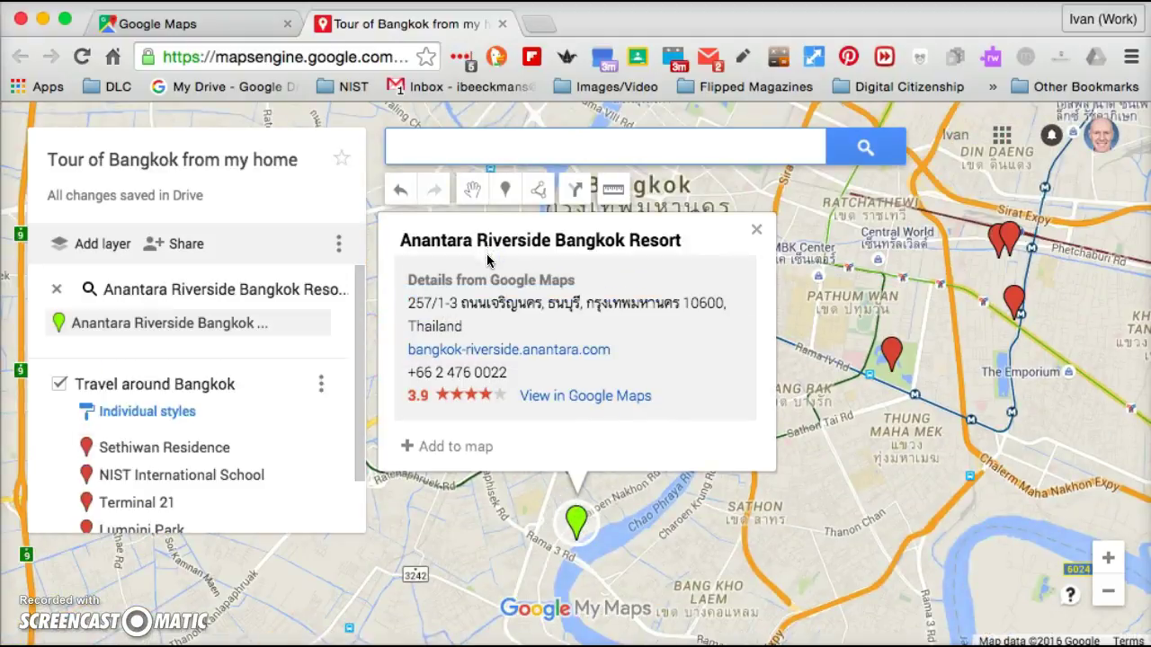
click(441, 450)
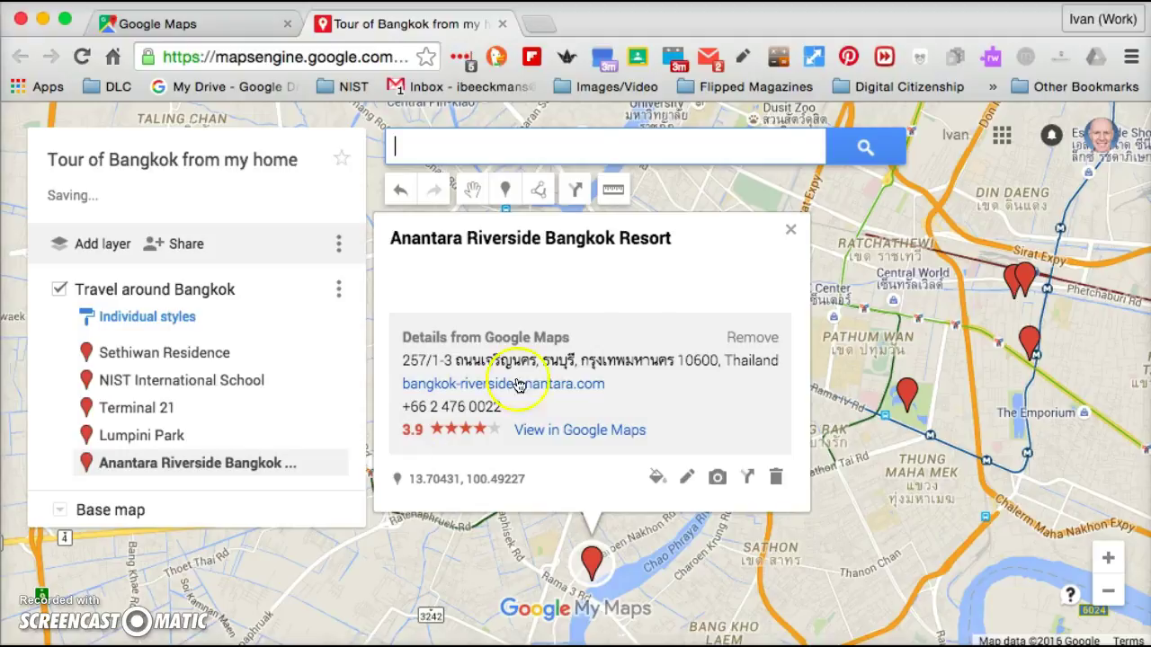
click(791, 234)
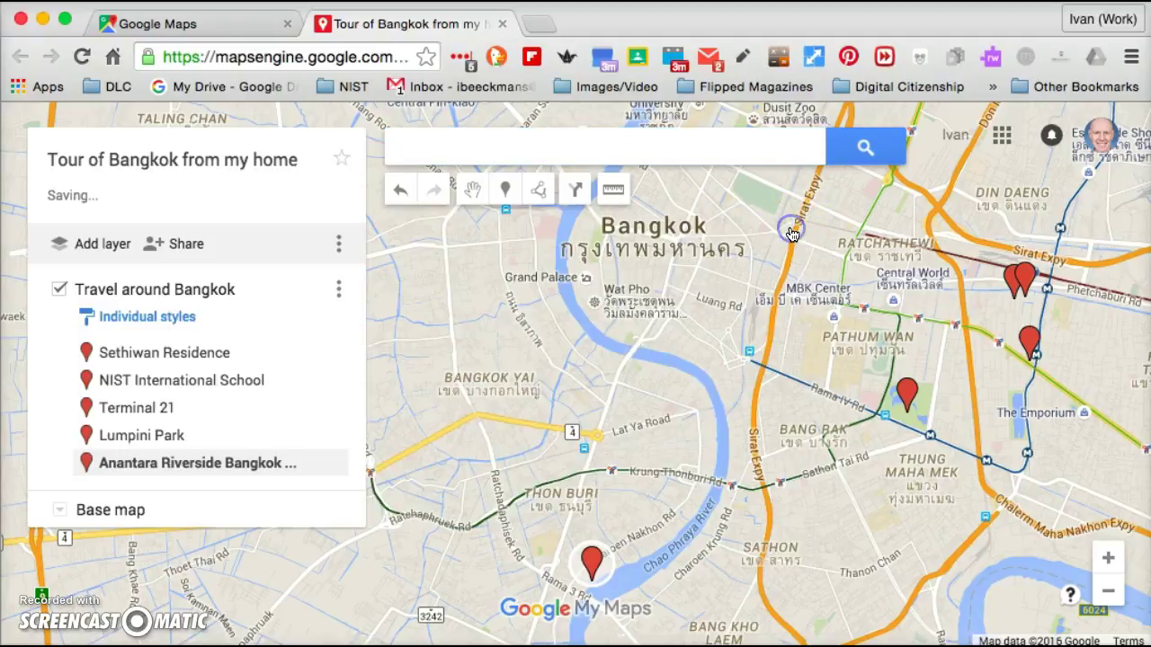
click(1011, 285)
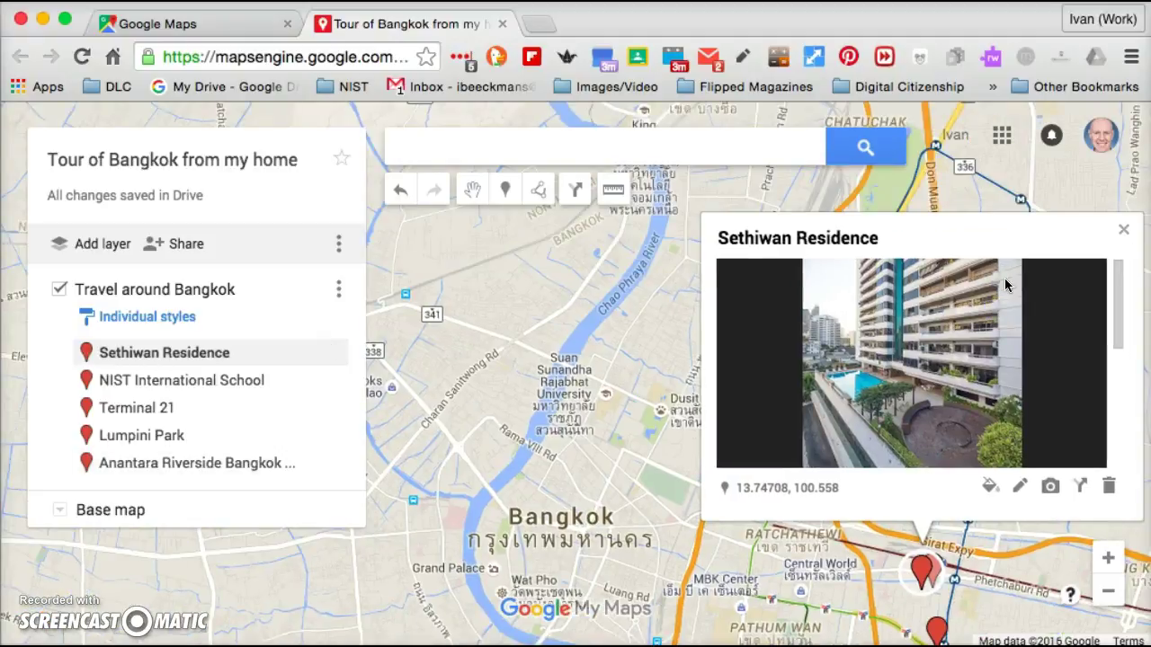
click(1123, 234)
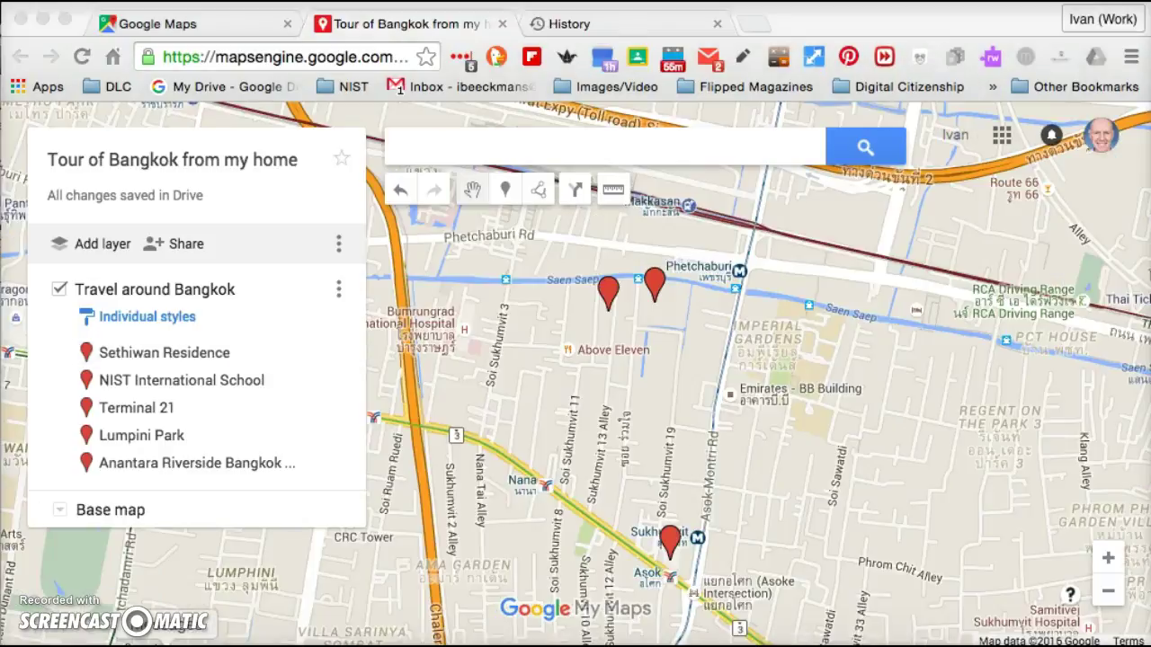